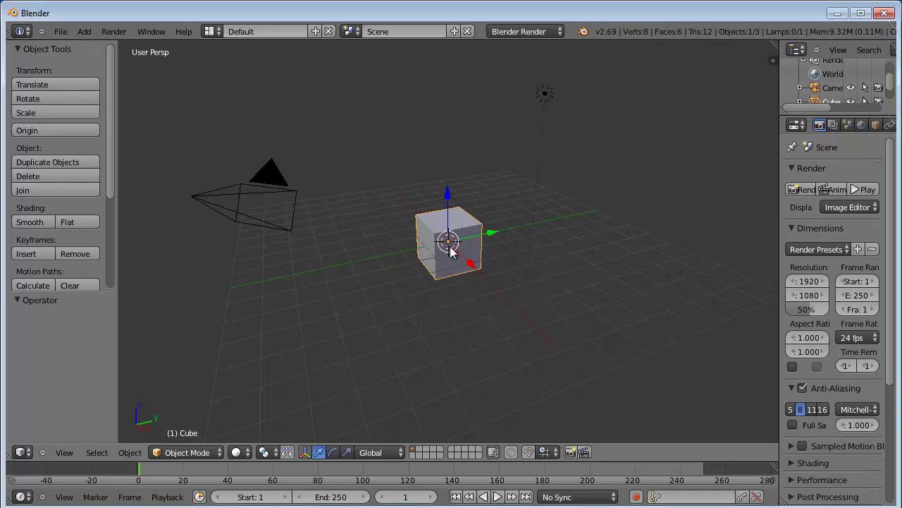
Zoom in, delete the default cube, and bring up the Add > Mesh menu
{"action": "scroll", "coordinate": [452, 252], "scroll_direction": "up", "scroll_amount": 1}
{"action": "scroll", "coordinate": [452, 252], "scroll_direction": "up", "scroll_amount": 2}
{"action": "scroll", "coordinate": [452, 253], "scroll_direction": "up", "scroll_amount": 2}
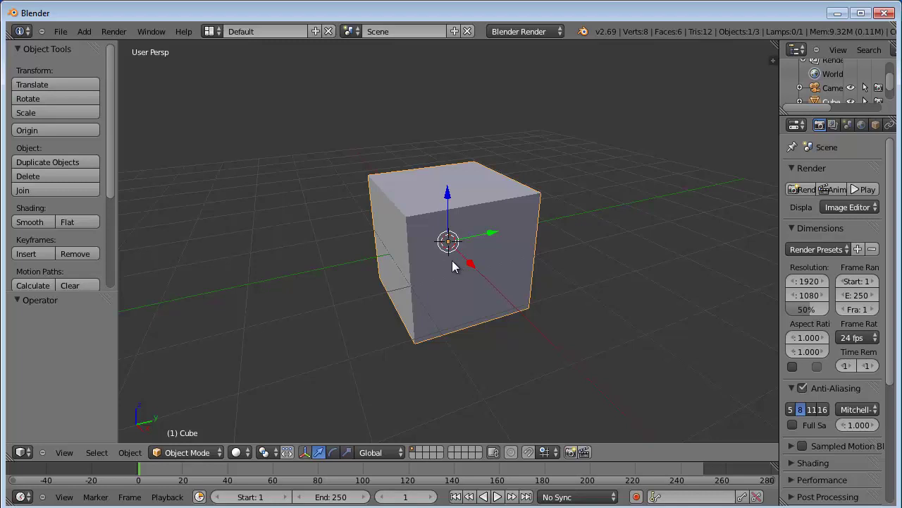
{"action": "key", "text": "x"}
{"action": "left_click", "coordinate": [452, 260]}
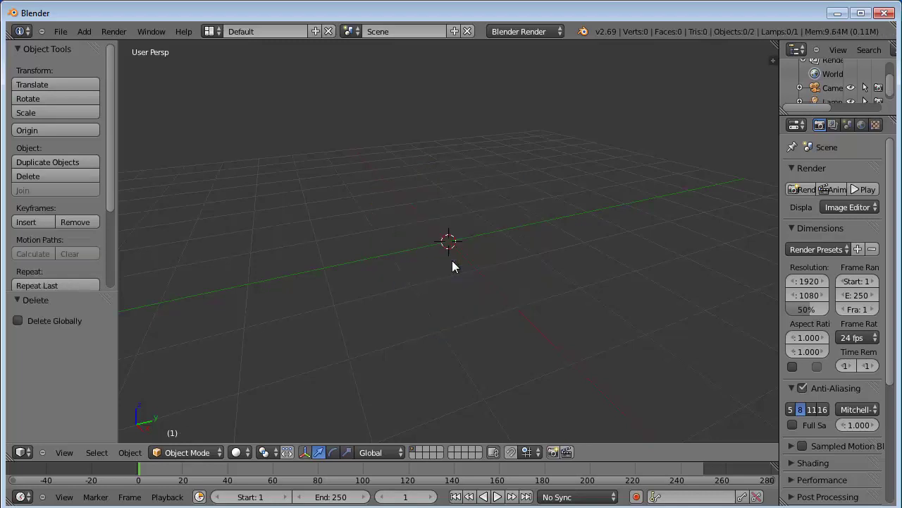
{"action": "key", "text": "shift+a"}
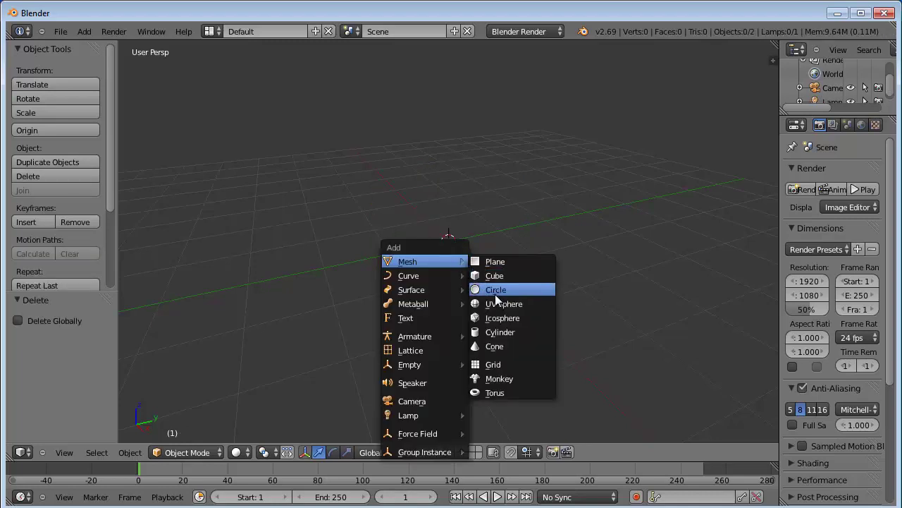
Add a torus, turn the right half of the view into a UV/Image Editor, and scale the torus by 2
{"action": "left_click", "coordinate": [497, 393]}
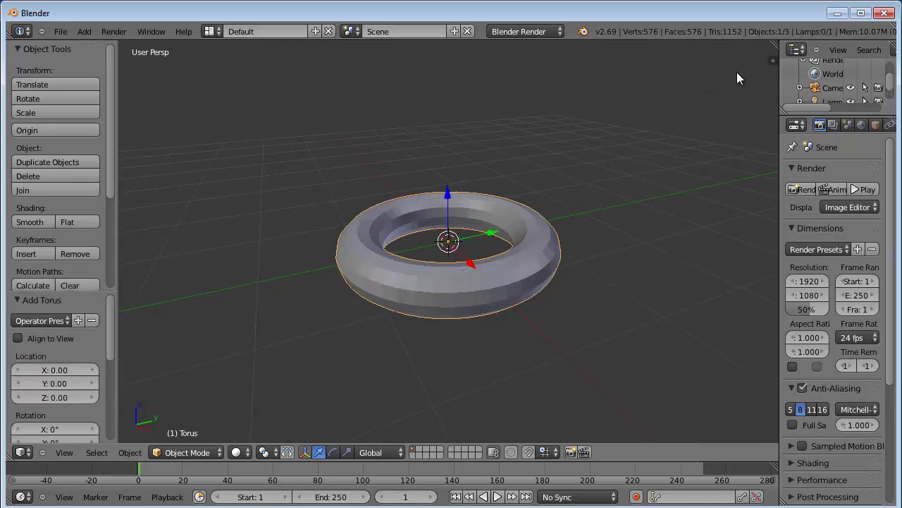
{"action": "left_click_drag", "start_coordinate": [773, 60], "coordinate": [466, 288]}
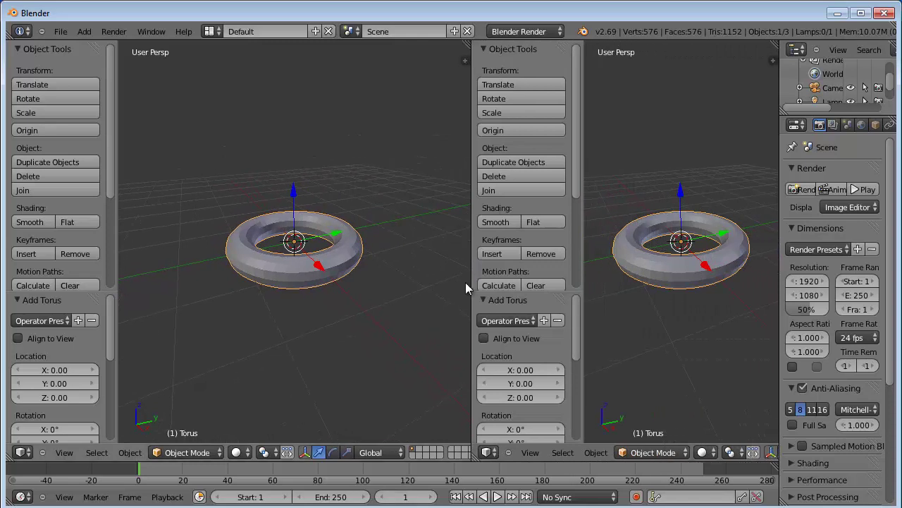
{"action": "left_click", "coordinate": [489, 452]}
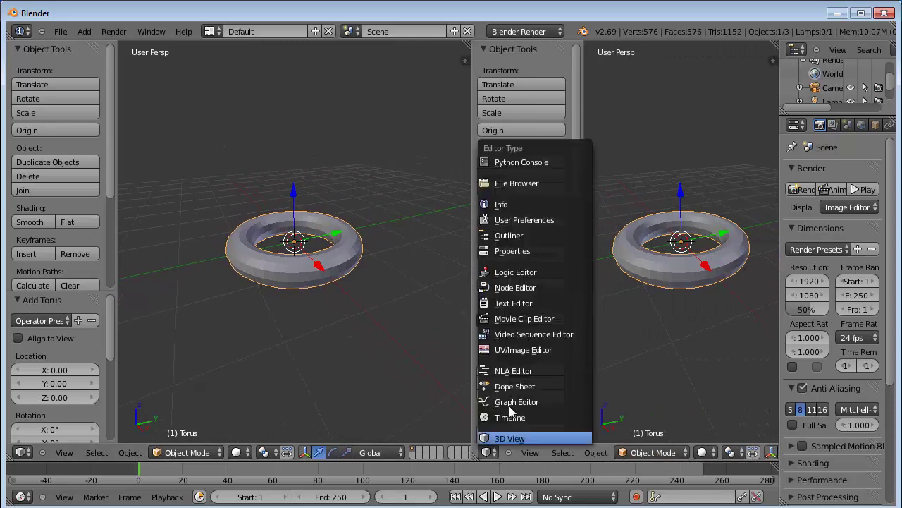
{"action": "left_click", "coordinate": [509, 352]}
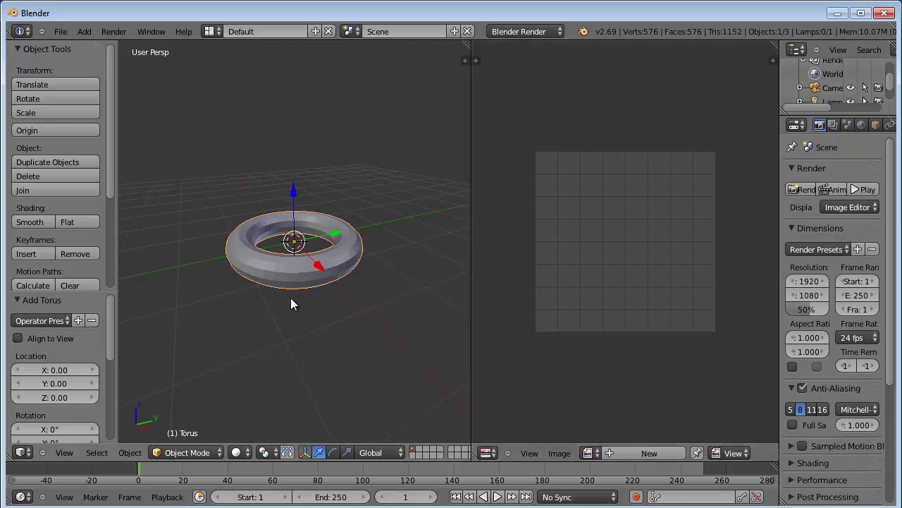
{"action": "type", "text": "s2"}
{"action": "key", "text": "Return"}
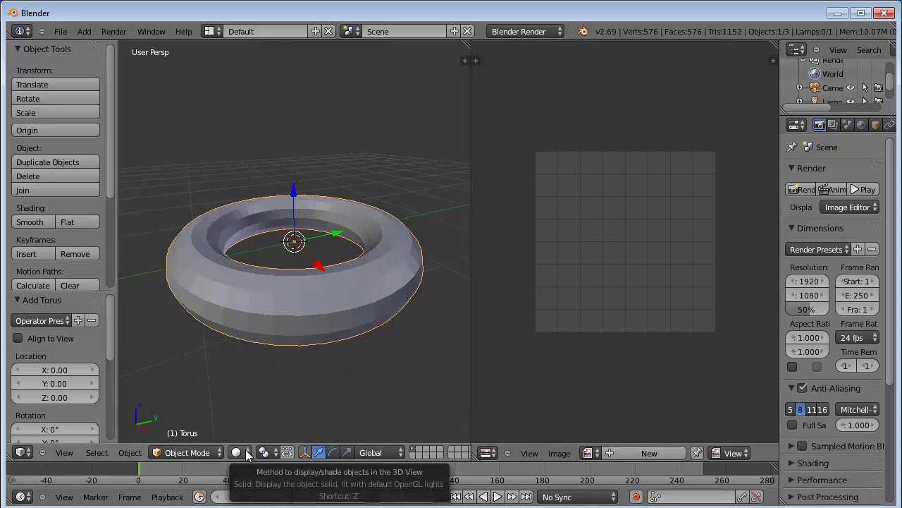
Switch the viewport to Rendered shading and apply Smooth shading to the torus
{"action": "left_click", "coordinate": [247, 455]}
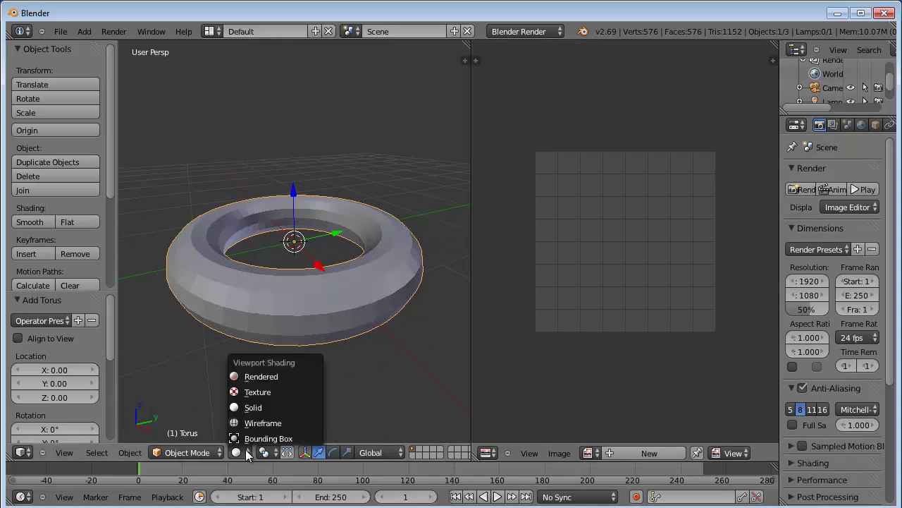
{"action": "left_click", "coordinate": [253, 377]}
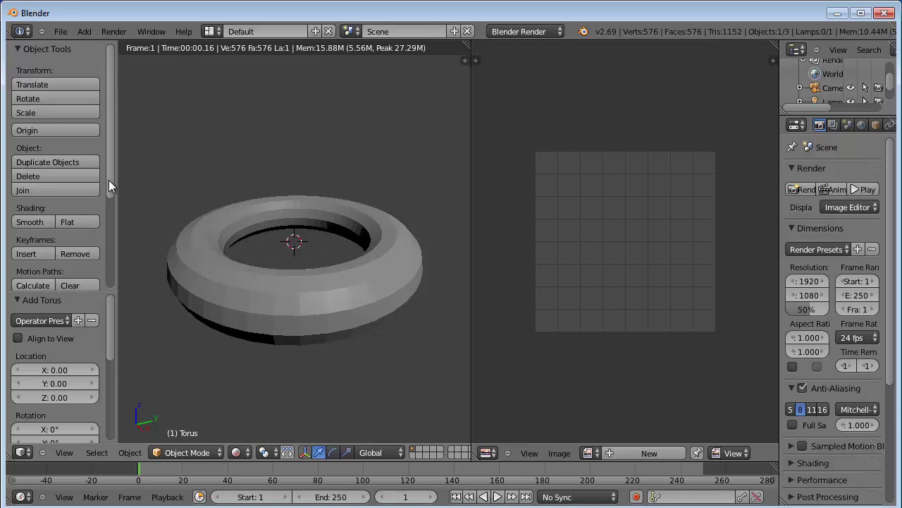
{"action": "left_click_drag", "start_coordinate": [108, 180], "coordinate": [108, 206]}
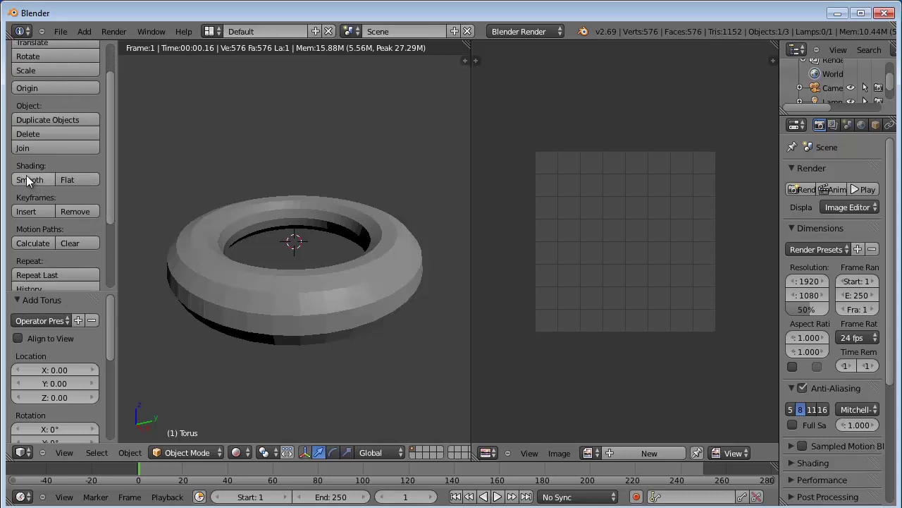
{"action": "left_click", "coordinate": [27, 176]}
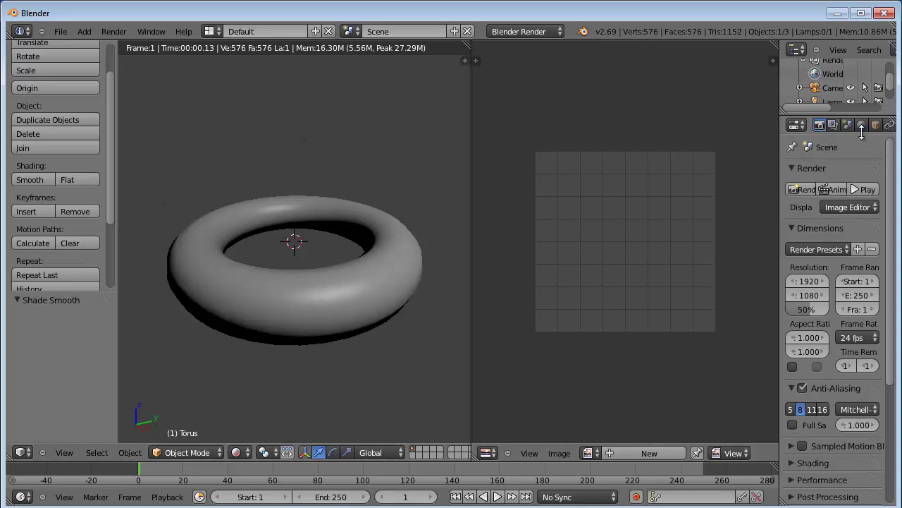
Create a new texture in Texture properties and set its type to Image or Movie
{"action": "middle_click_drag", "start_coordinate": [866, 126], "coordinate": [775, 125]}
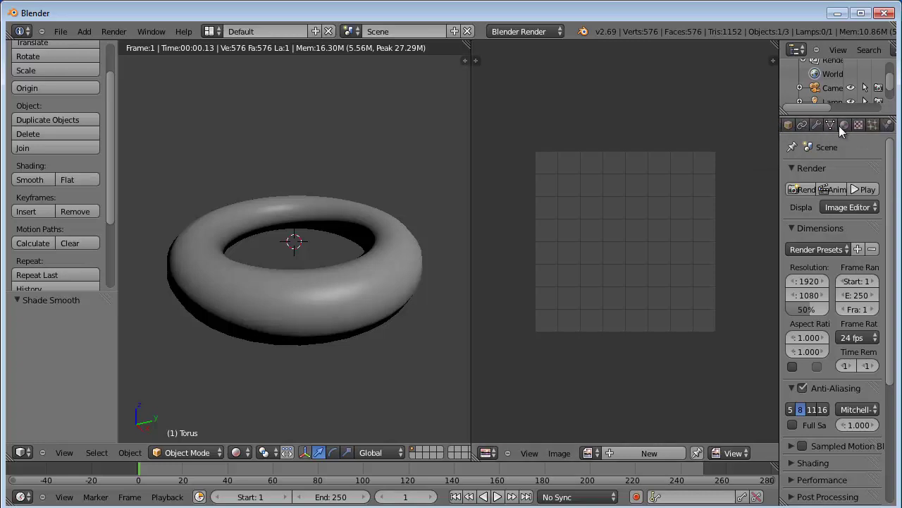
{"action": "left_click", "coordinate": [858, 124]}
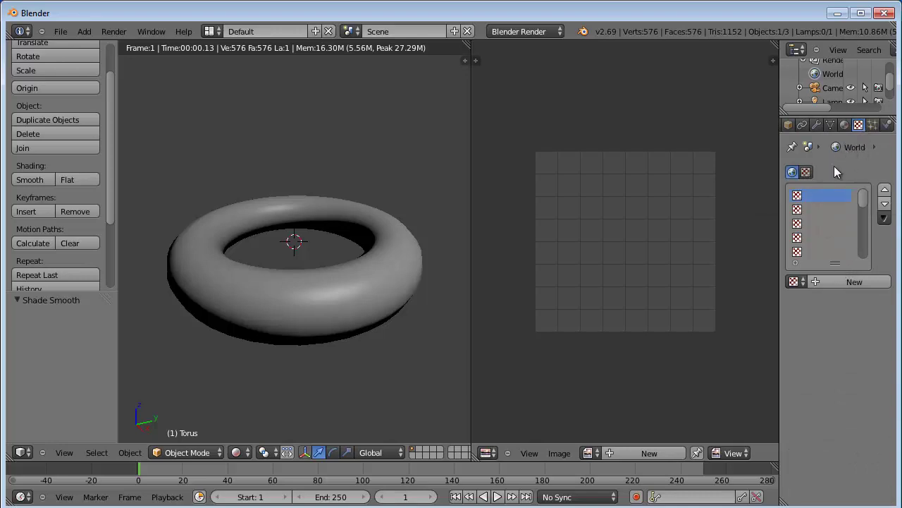
{"action": "left_click", "coordinate": [838, 277]}
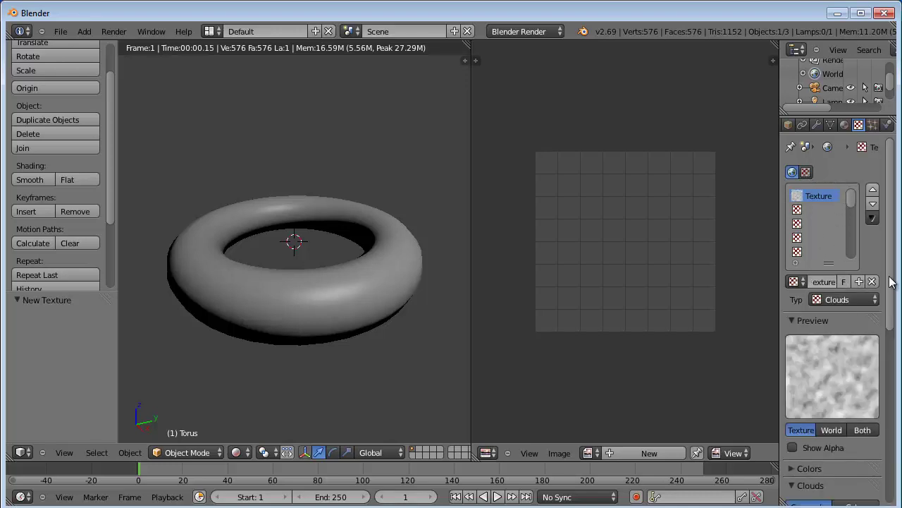
{"action": "scroll", "coordinate": [899, 340], "scroll_direction": "down", "scroll_amount": 3}
{"action": "scroll", "coordinate": [899, 340], "scroll_direction": "down", "scroll_amount": 3}
{"action": "scroll", "coordinate": [850, 238], "scroll_direction": "up", "scroll_amount": 4}
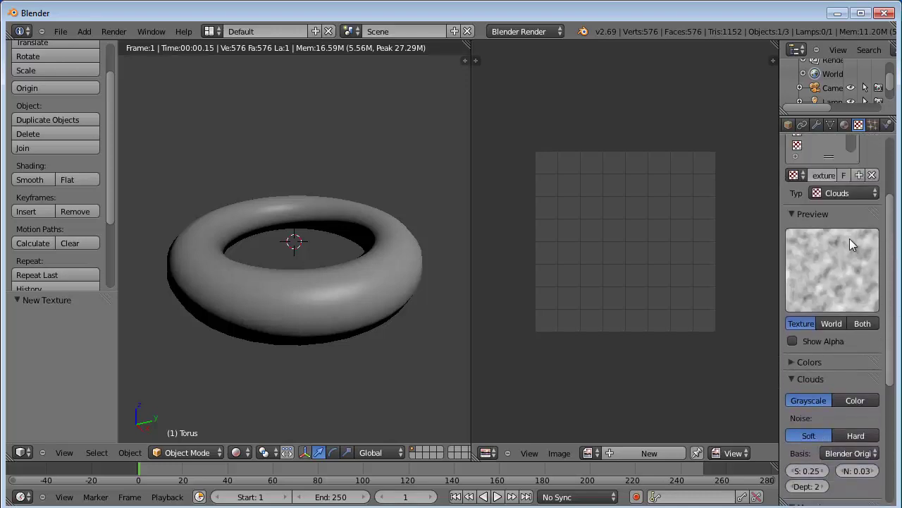
{"action": "left_click", "coordinate": [836, 195]}
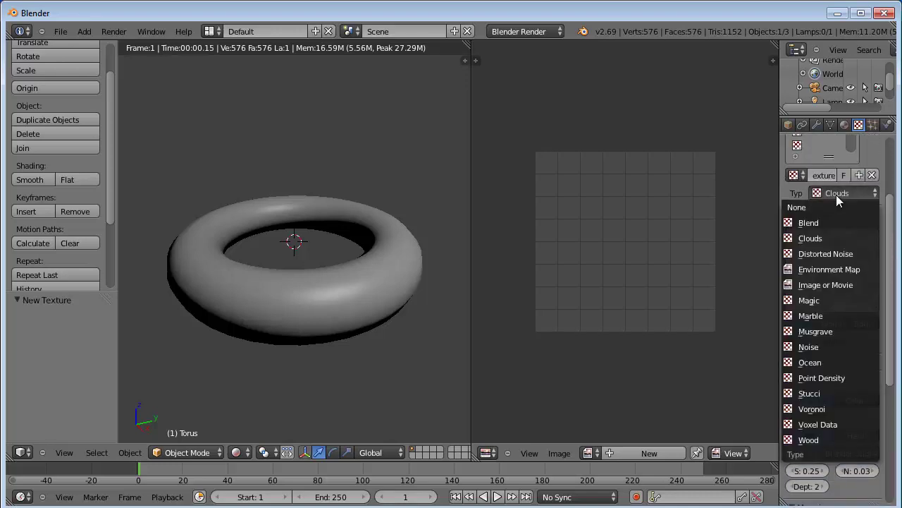
{"action": "left_click", "coordinate": [824, 283]}
Load the 1600 x 1200 sunset_hdr_photography beach JPG into the texture
{"action": "left_click_drag", "start_coordinate": [898, 261], "coordinate": [892, 326]}
{"action": "left_click", "coordinate": [858, 267]}
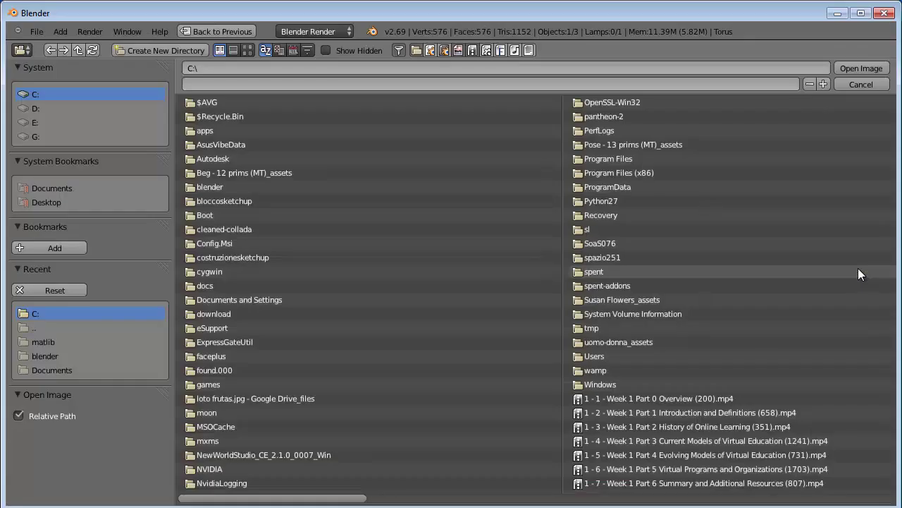
{"action": "left_click", "coordinate": [245, 50]}
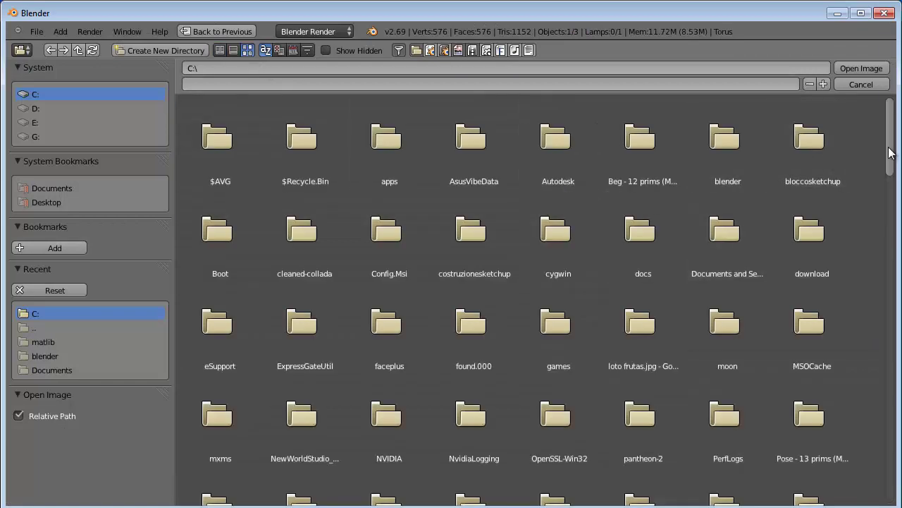
{"action": "left_click_drag", "start_coordinate": [890, 152], "coordinate": [889, 486]}
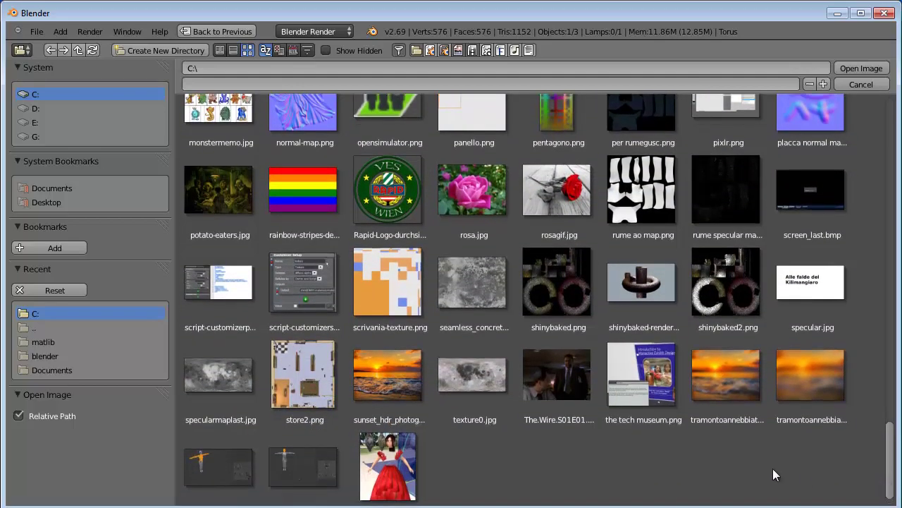
{"action": "left_click", "coordinate": [381, 375]}
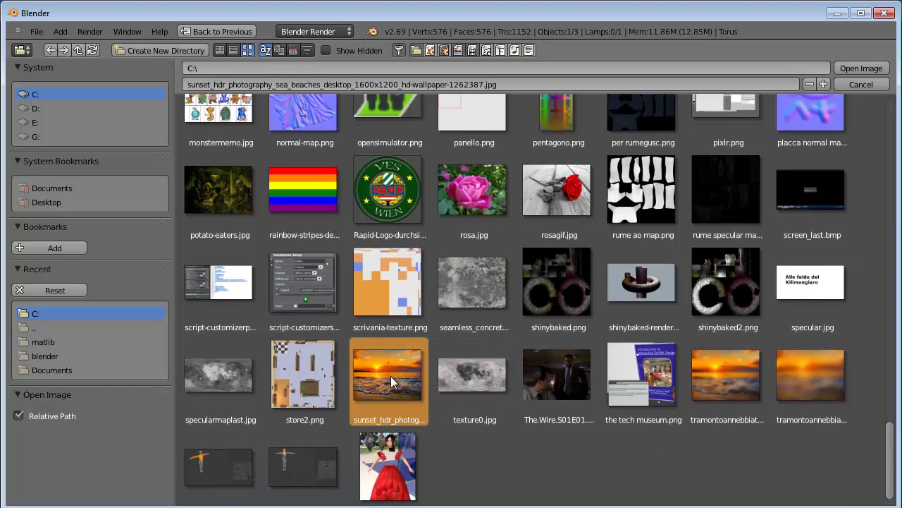
{"action": "double_click", "coordinate": [391, 376]}
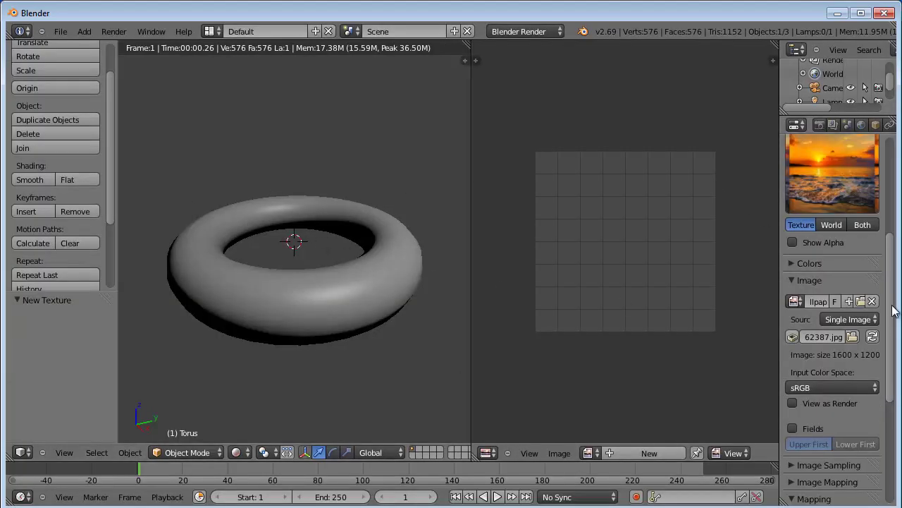
Tick Horizon in the texture's Influence panel so the sunset photo becomes the world background
{"action": "mouse_move", "coordinate": [891, 304]}
{"action": "left_mouse_down"}
{"action": "mouse_move", "coordinate": [890, 363]}
{"action": "mouse_move", "coordinate": [785, 449]}
{"action": "left_mouse_up"}
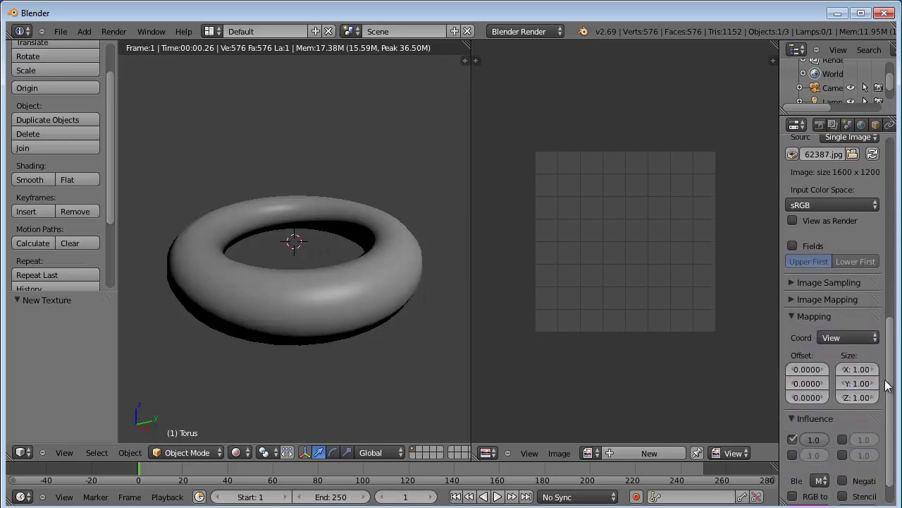
{"action": "left_click", "coordinate": [792, 455]}
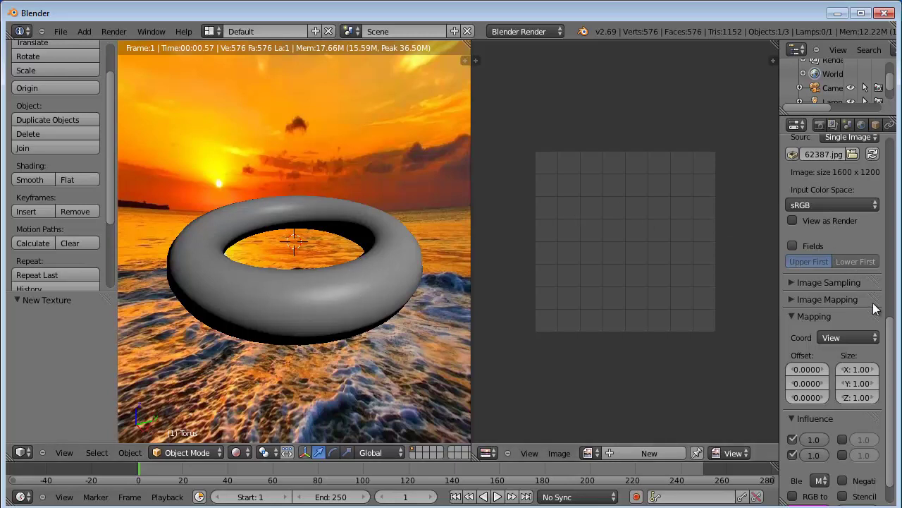
{"action": "scroll", "coordinate": [895, 286], "scroll_direction": "up", "scroll_amount": 3}
{"action": "scroll", "coordinate": [896, 285], "scroll_direction": "up", "scroll_amount": 3}
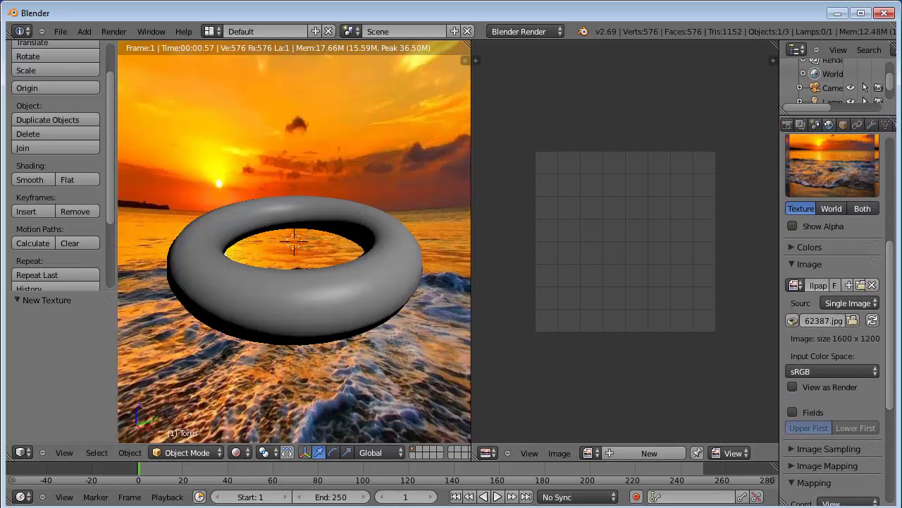
{"action": "scroll", "coordinate": [869, 127], "scroll_direction": "down", "scroll_amount": 5}
Give the torus a new material with Mirror enabled at 0.491 reflectivity
{"action": "left_click", "coordinate": [856, 125]}
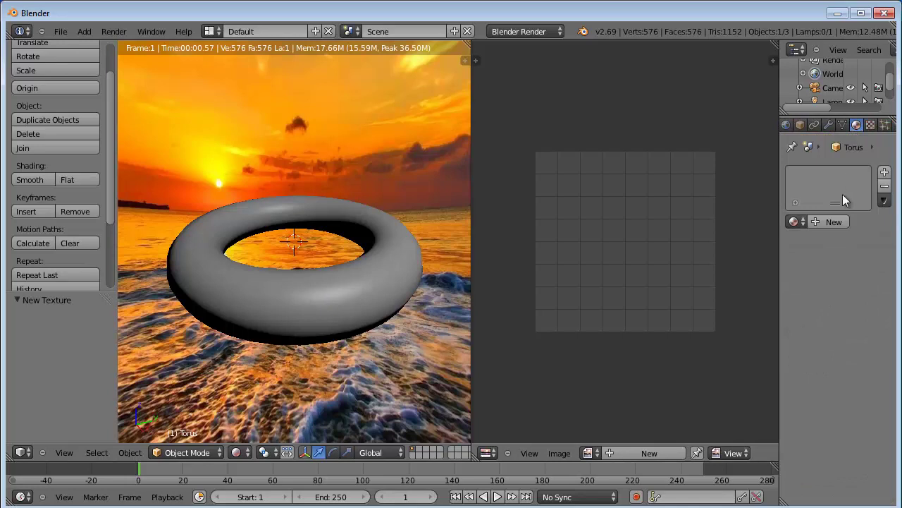
{"action": "left_click", "coordinate": [829, 221]}
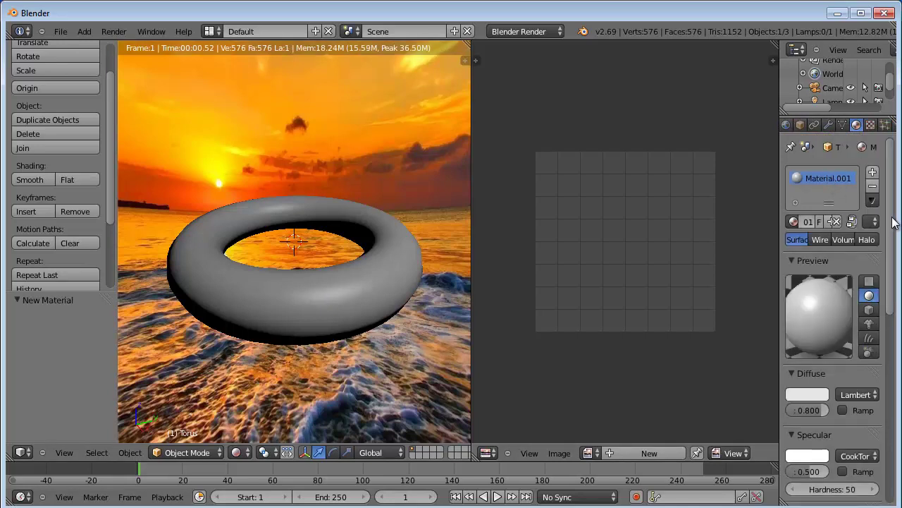
{"action": "left_click_drag", "start_coordinate": [889, 224], "coordinate": [886, 356]}
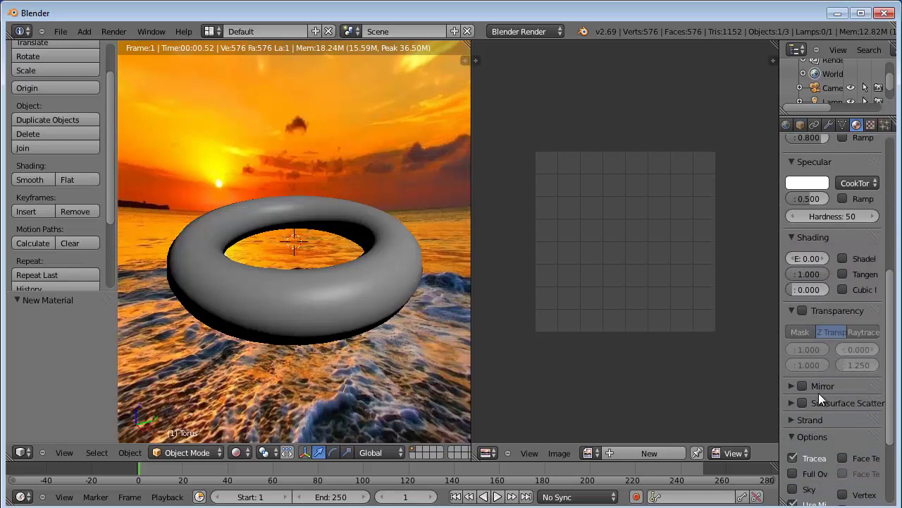
{"action": "scroll", "coordinate": [866, 388], "scroll_direction": "down", "scroll_amount": 3}
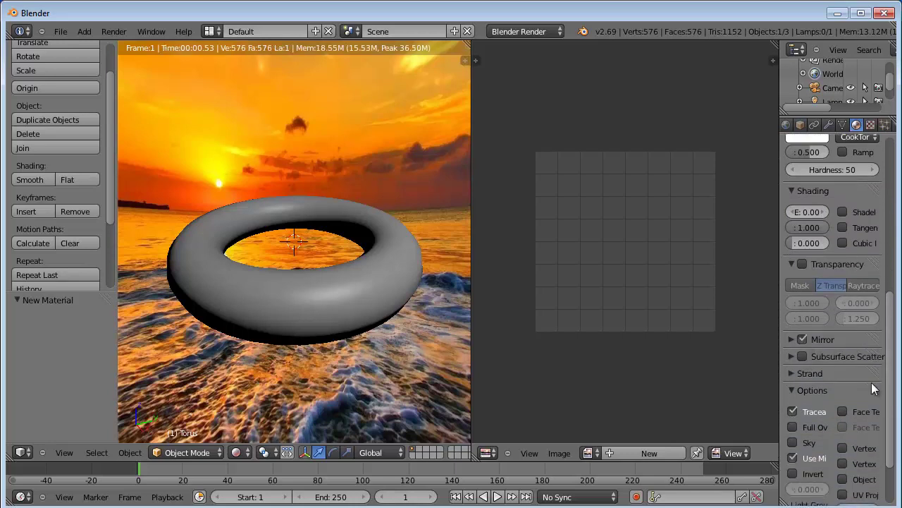
{"action": "left_click", "coordinate": [799, 339]}
{"action": "left_click", "coordinate": [793, 339]}
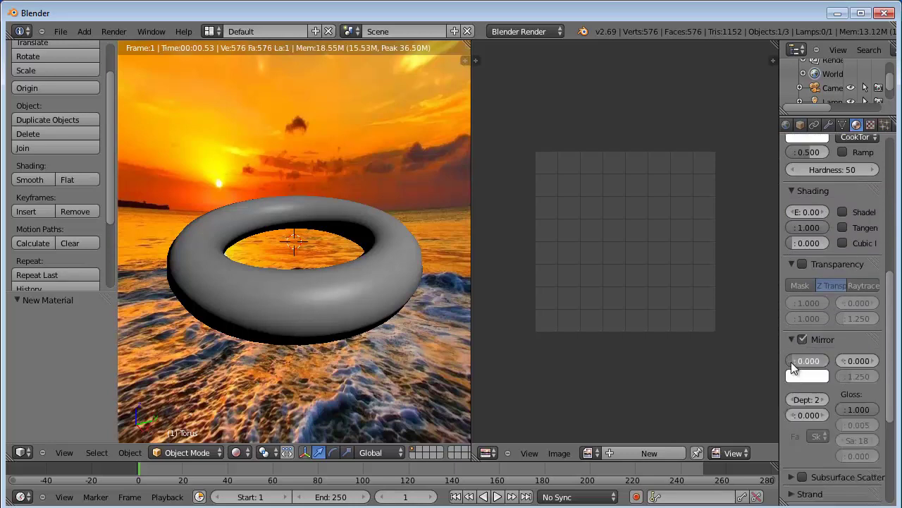
{"action": "left_click_drag", "start_coordinate": [803, 359], "coordinate": [807, 359]}
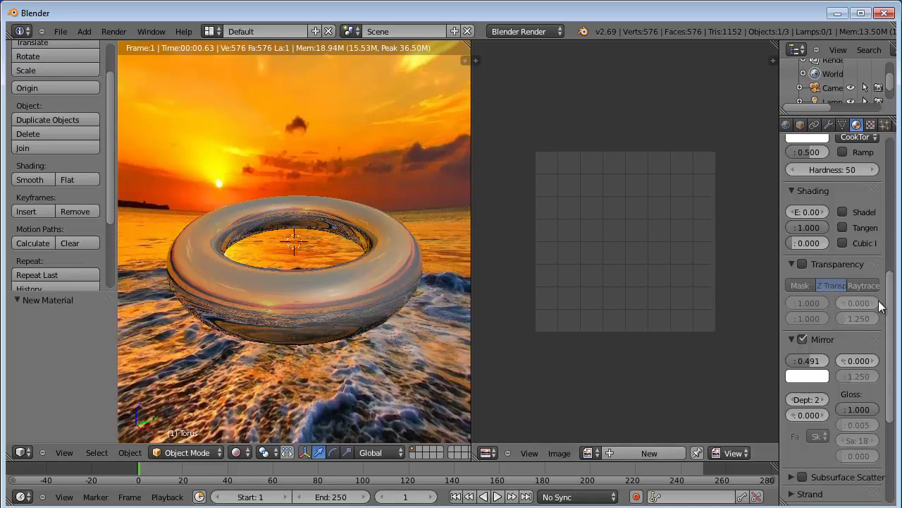
{"action": "scroll", "coordinate": [303, 239], "scroll_direction": "down", "scroll_amount": 1}
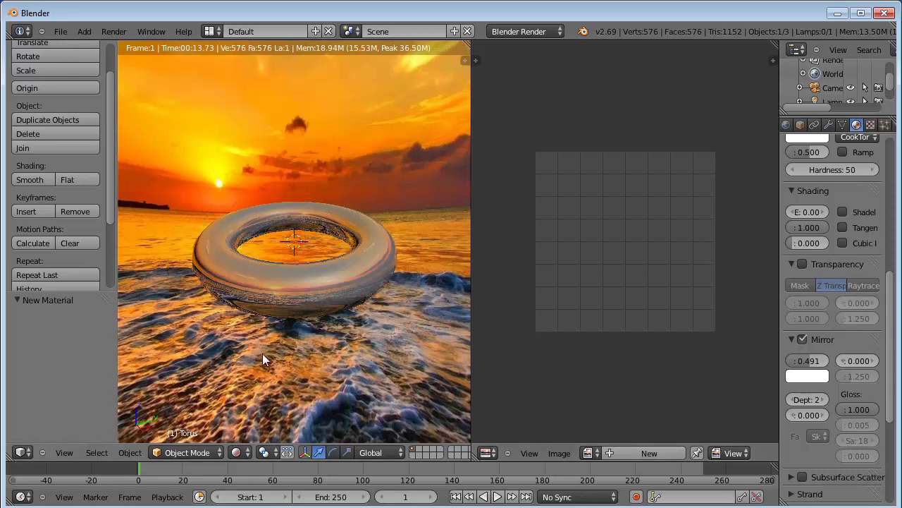
In Solid shading, select the lamp and change its type to Hemi
{"action": "left_click", "coordinate": [248, 455]}
{"action": "left_click", "coordinate": [256, 412]}
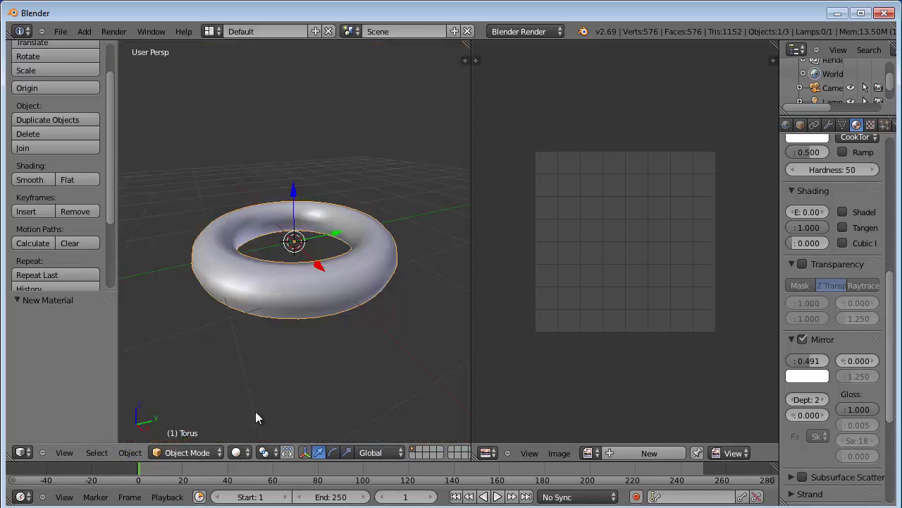
{"action": "scroll", "coordinate": [311, 269], "scroll_direction": "down", "scroll_amount": 2}
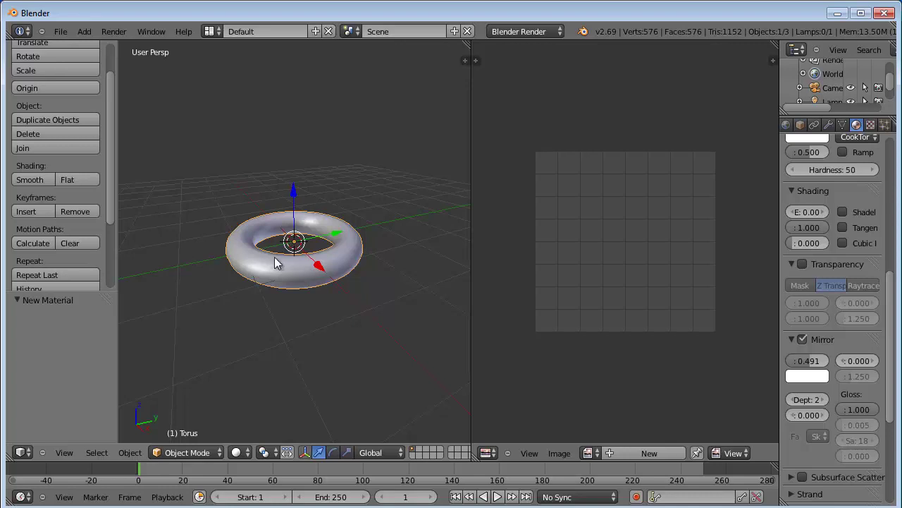
{"action": "scroll", "coordinate": [314, 196], "scroll_direction": "down", "scroll_amount": 1}
{"action": "scroll", "coordinate": [314, 196], "scroll_direction": "down", "scroll_amount": 2}
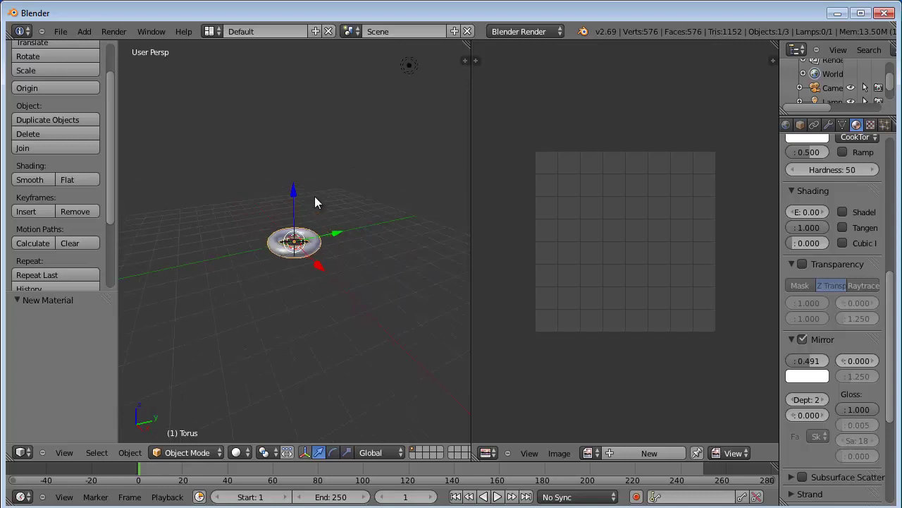
{"action": "right_click", "coordinate": [409, 67]}
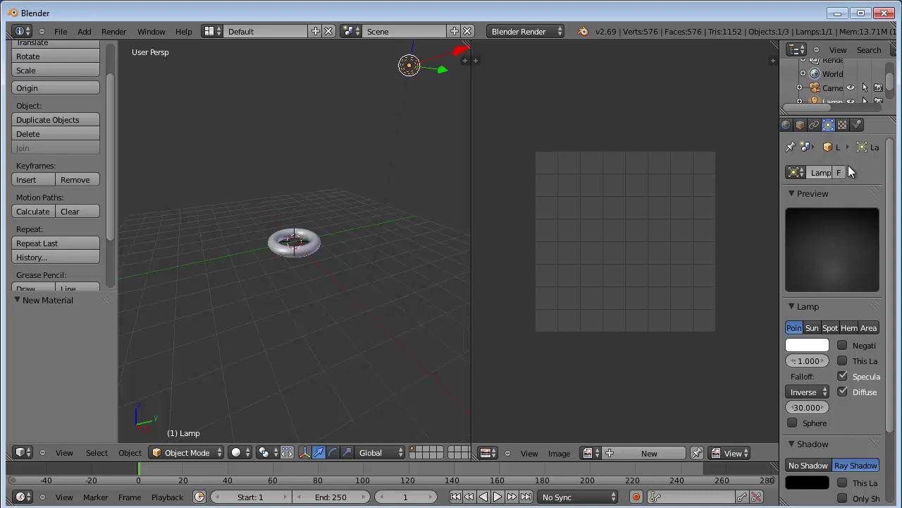
{"action": "left_click", "coordinate": [846, 328]}
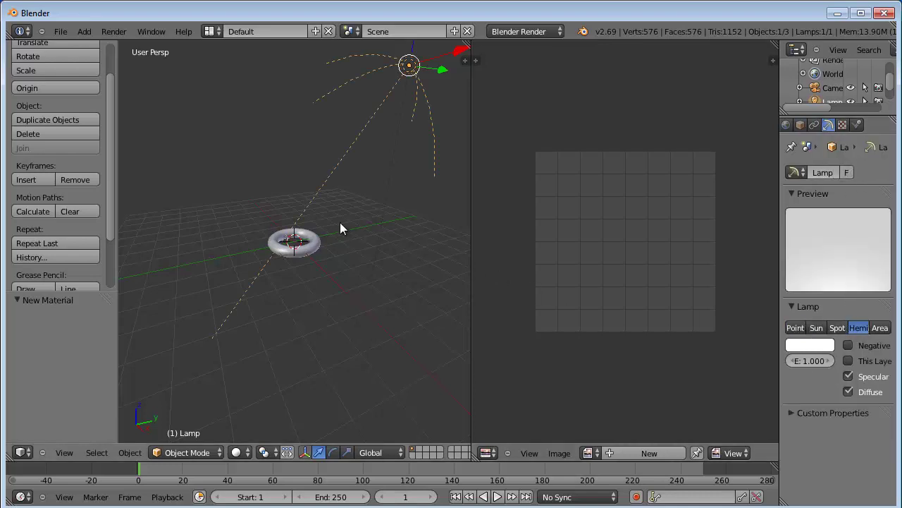
Back in Rendered shading, set the lamp energy to 0.7, then lower it to 0.660
{"action": "scroll", "coordinate": [339, 222], "scroll_direction": "up", "scroll_amount": 2}
{"action": "scroll", "coordinate": [340, 229], "scroll_direction": "up", "scroll_amount": 2}
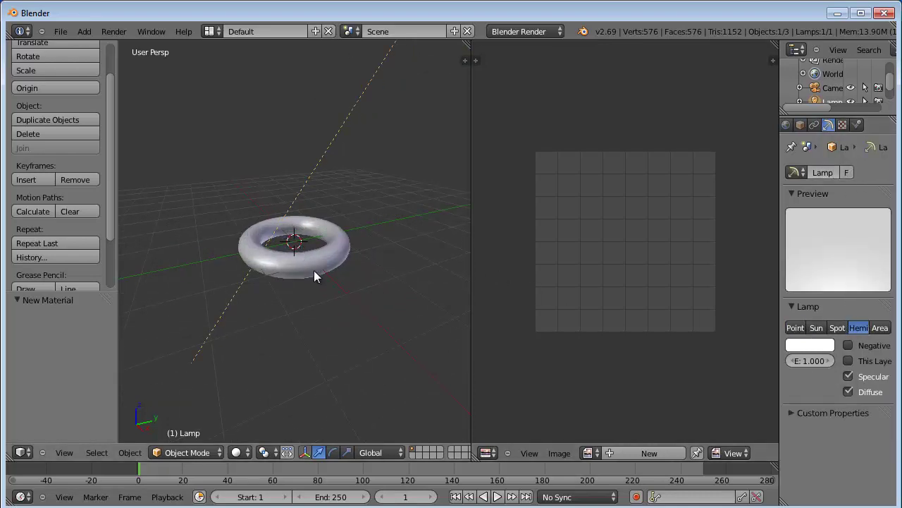
{"action": "scroll", "coordinate": [317, 278], "scroll_direction": "up", "scroll_amount": 3}
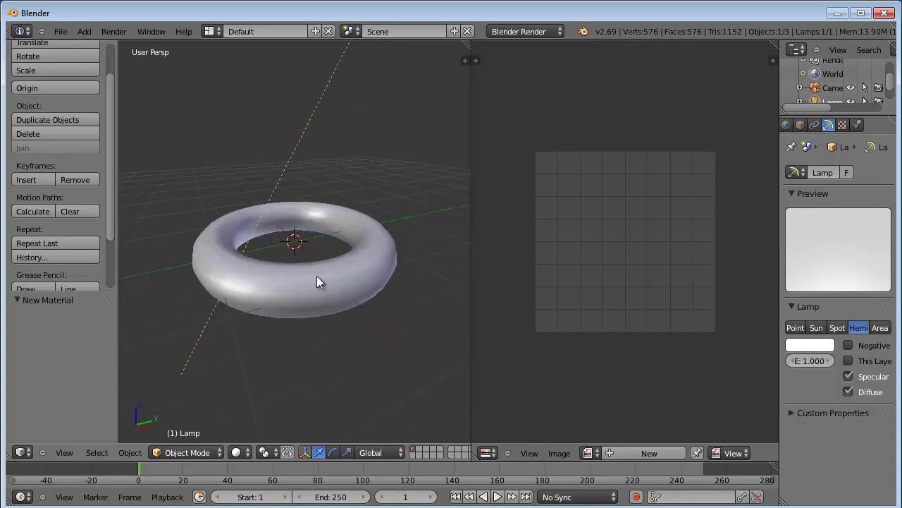
{"action": "left_click", "coordinate": [239, 452]}
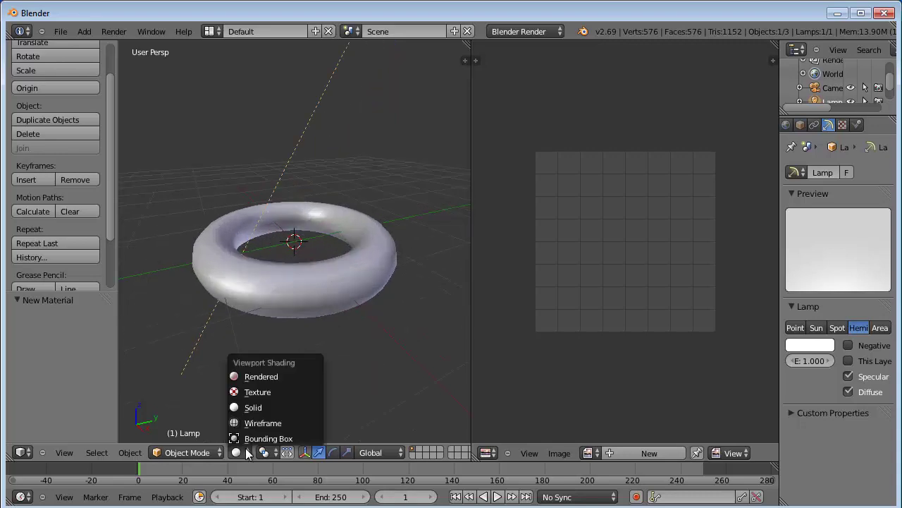
{"action": "left_click", "coordinate": [263, 376]}
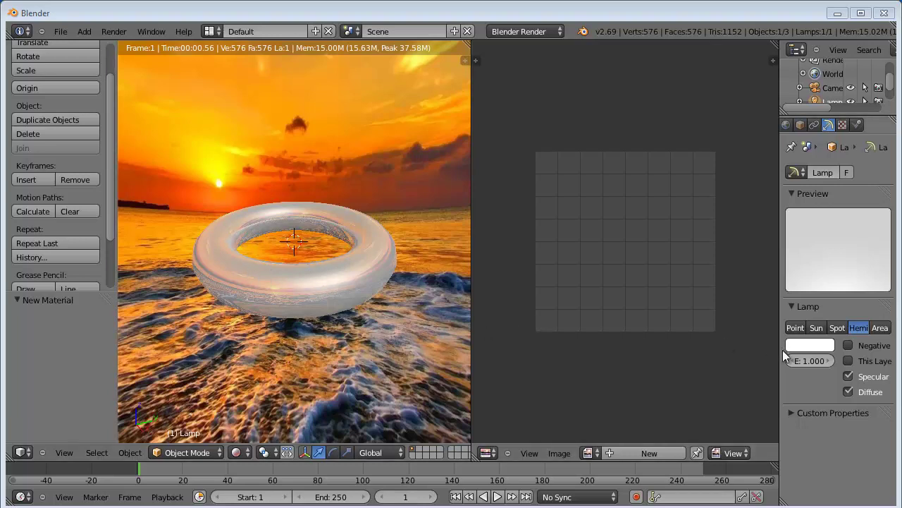
{"action": "left_click", "coordinate": [815, 361]}
{"action": "type", "text": "0."}
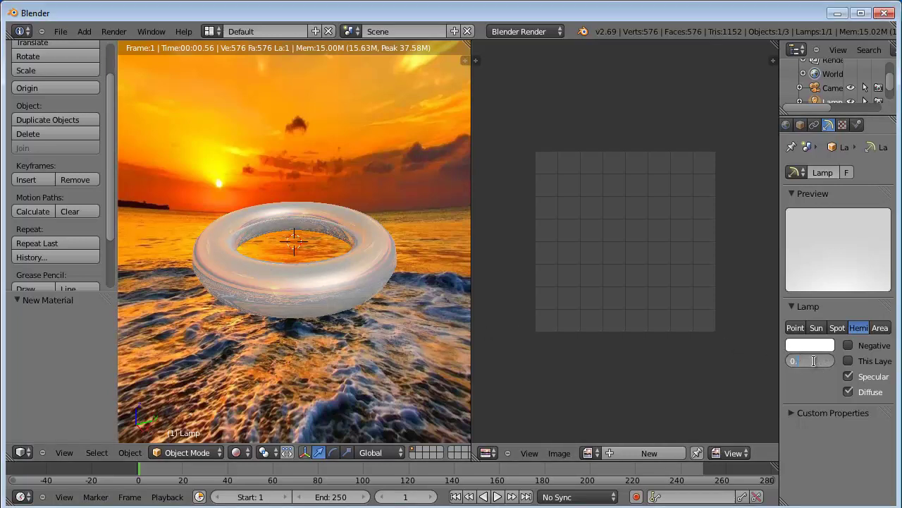
{"action": "type", "text": "7"}
{"action": "key", "text": "Return"}
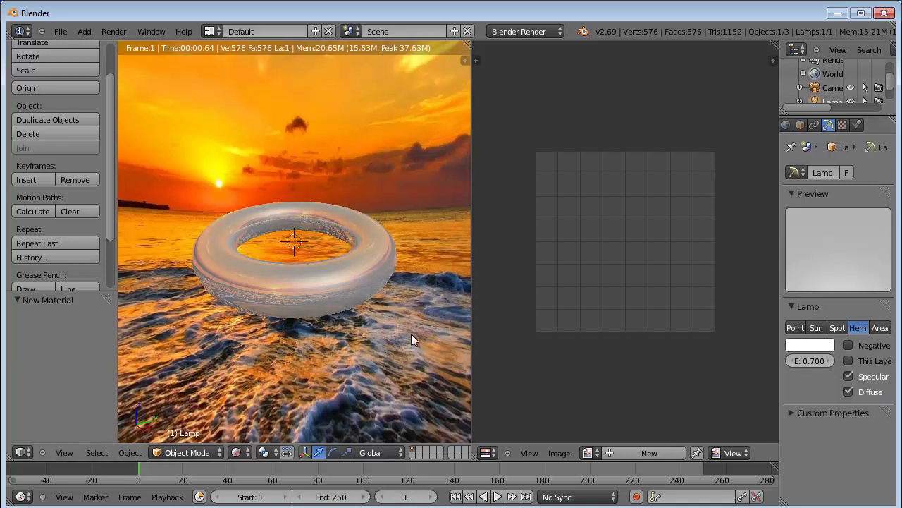
{"action": "middle_click_drag", "start_coordinate": [319, 268], "coordinate": [319, 306]}
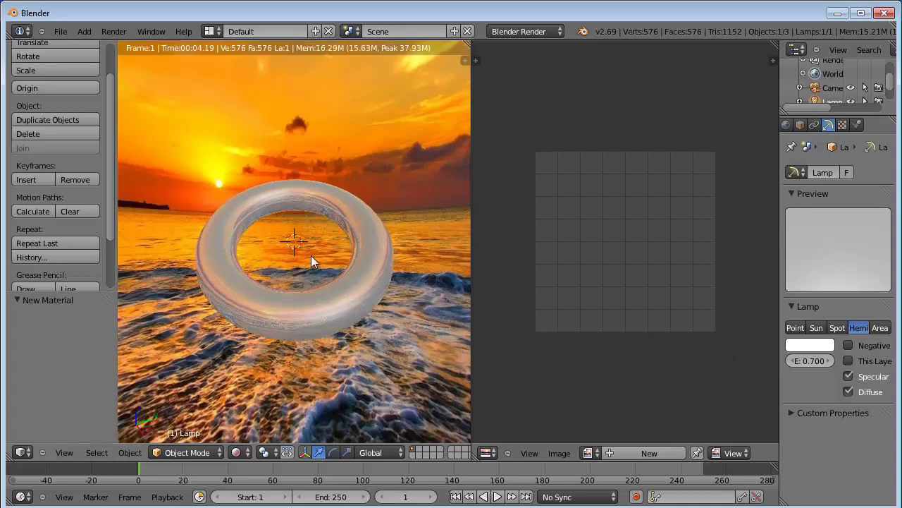
{"action": "left_click", "coordinate": [793, 361]}
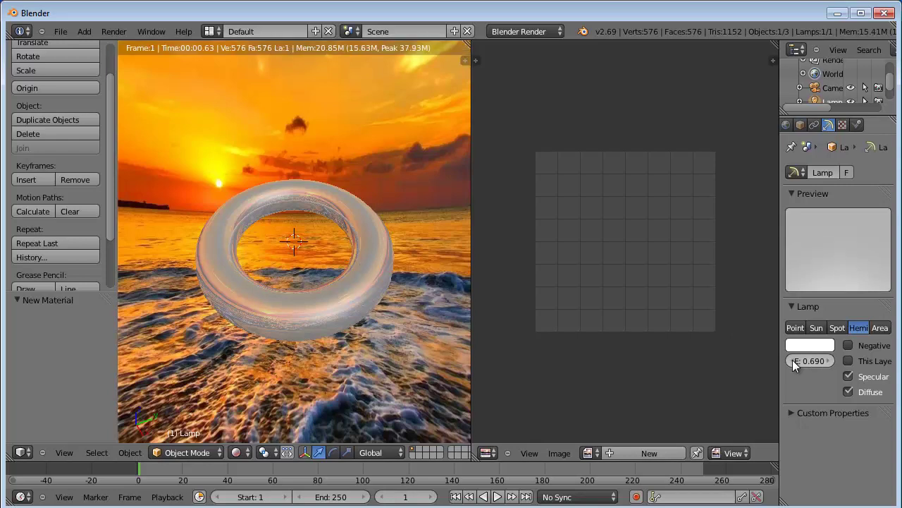
{"action": "left_click", "coordinate": [793, 361]}
{"action": "left_click", "coordinate": [792, 361]}
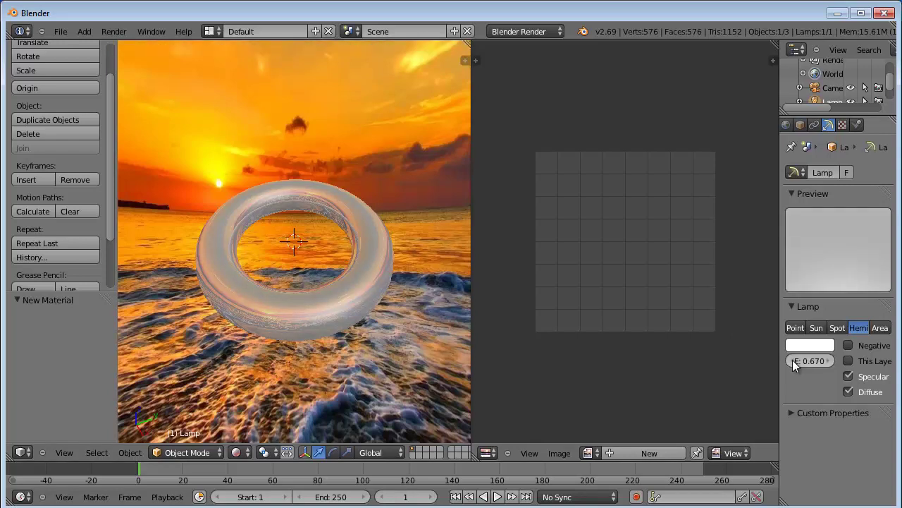
{"action": "left_click", "coordinate": [792, 361]}
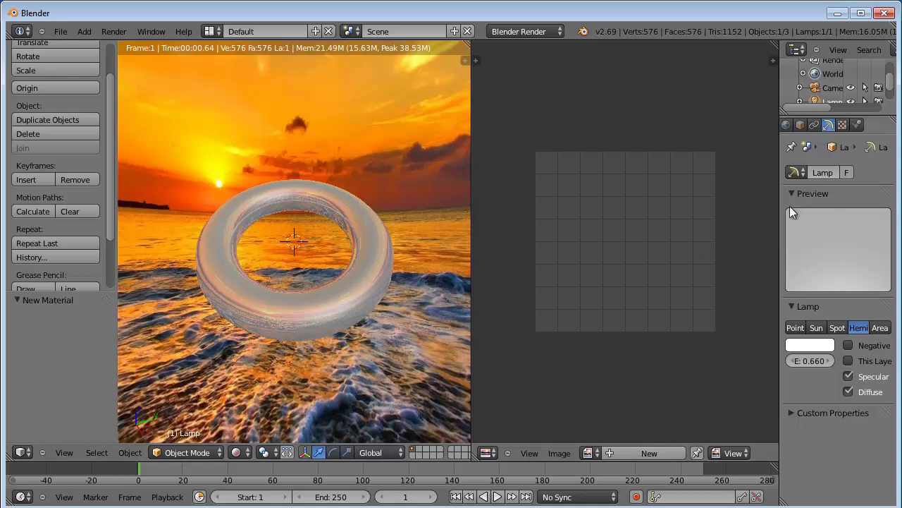
Add a new Clouds texture to the torus material that bumps the surface without tinting colour
{"action": "right_click", "coordinate": [299, 317]}
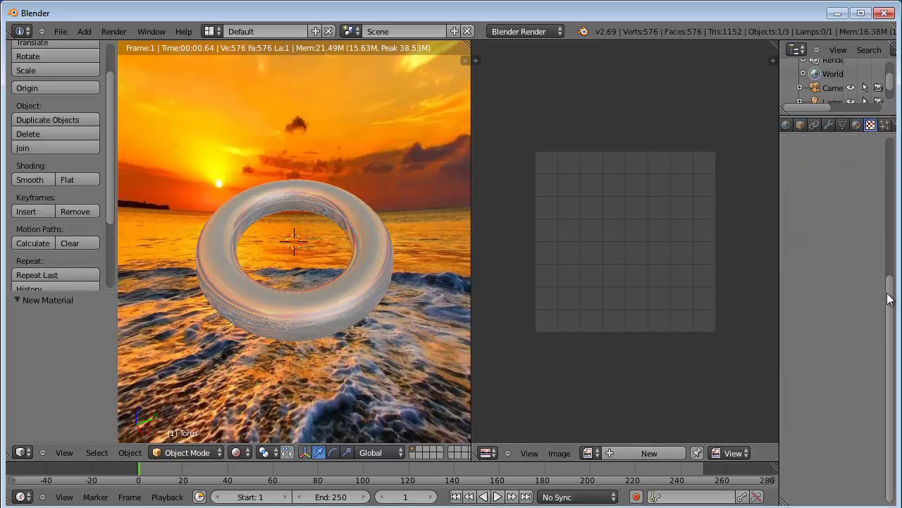
{"action": "left_click", "coordinate": [871, 124]}
{"action": "left_click", "coordinate": [831, 281]}
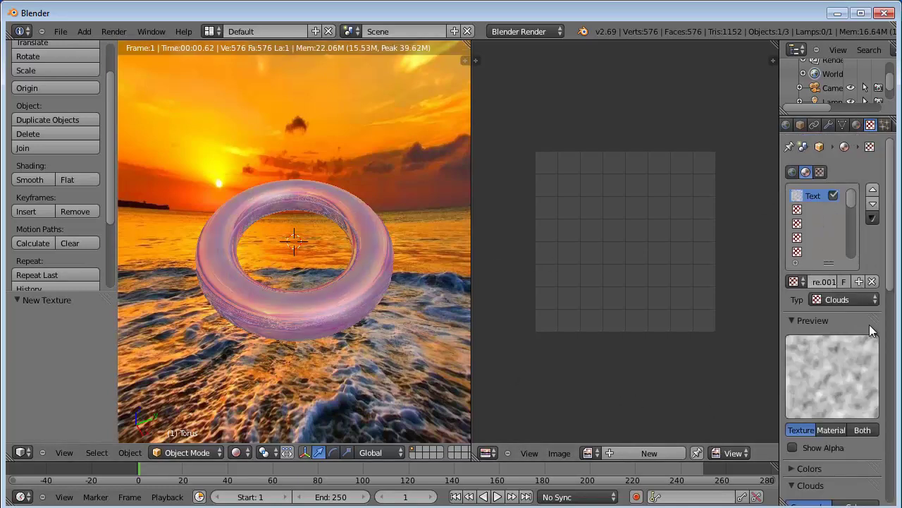
{"action": "mouse_move", "coordinate": [889, 279]}
{"action": "left_mouse_down"}
{"action": "mouse_move", "coordinate": [881, 477]}
{"action": "mouse_move", "coordinate": [859, 441]}
{"action": "left_mouse_up"}
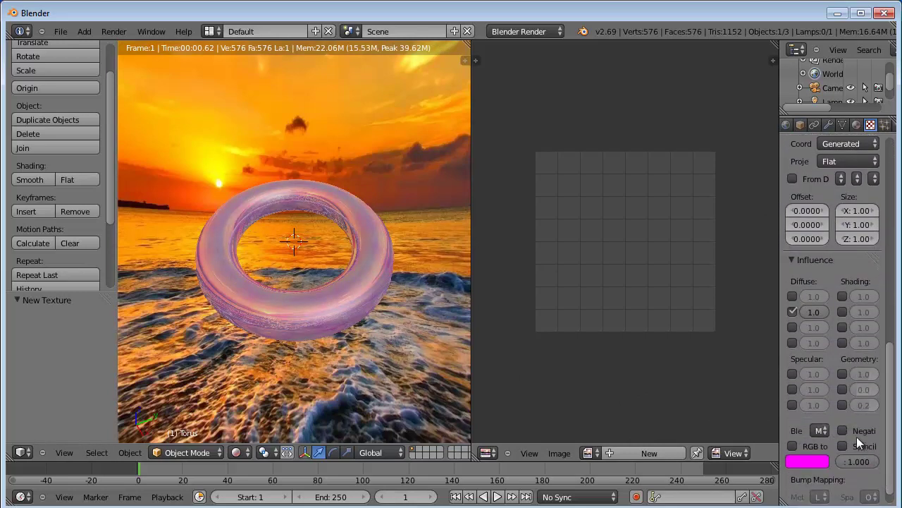
{"action": "left_click", "coordinate": [843, 373]}
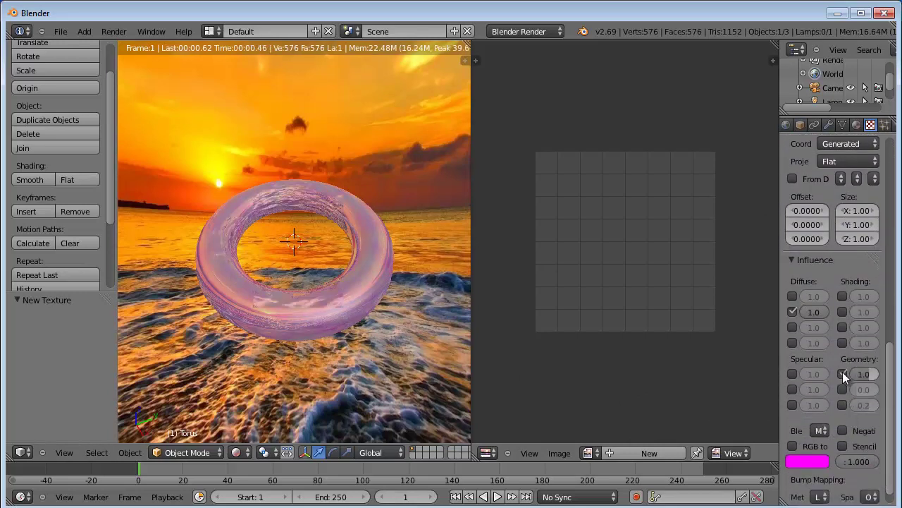
{"action": "left_click", "coordinate": [793, 312]}
Rotate the torus twice, about X the second time, and turn off the texture's bump
{"action": "key", "text": "r"}
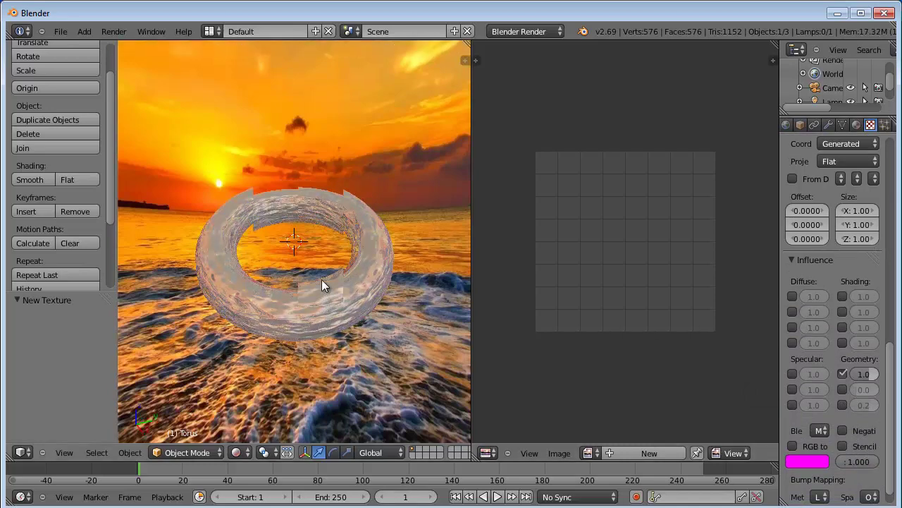
{"action": "left_click", "coordinate": [322, 274]}
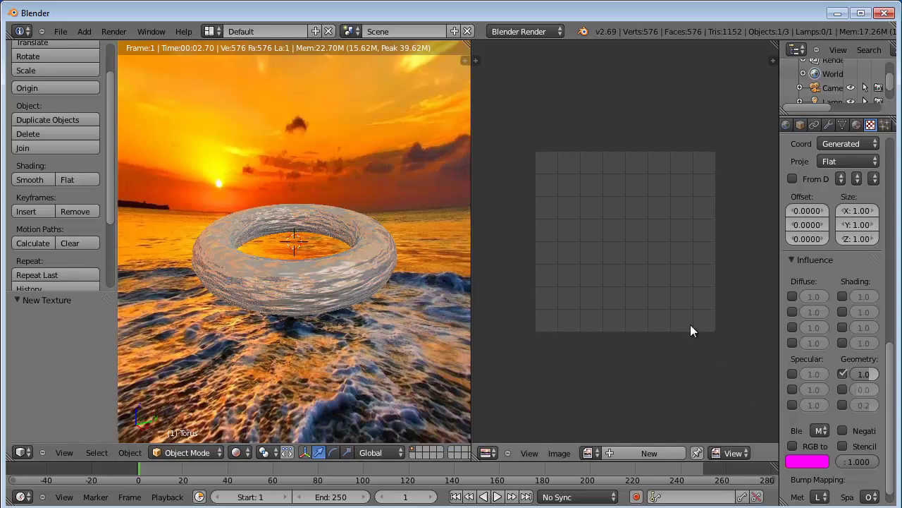
{"action": "left_click", "coordinate": [841, 374]}
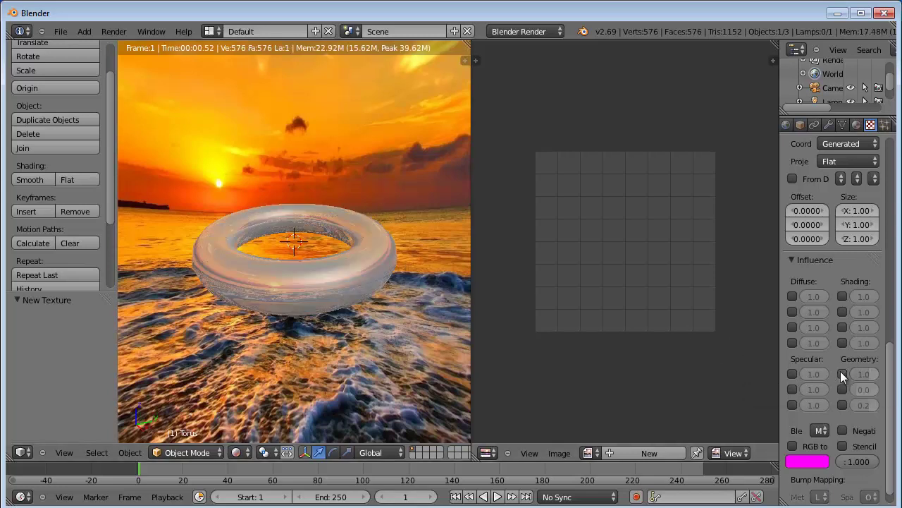
{"action": "key", "text": "r"}
{"action": "key", "text": "x"}
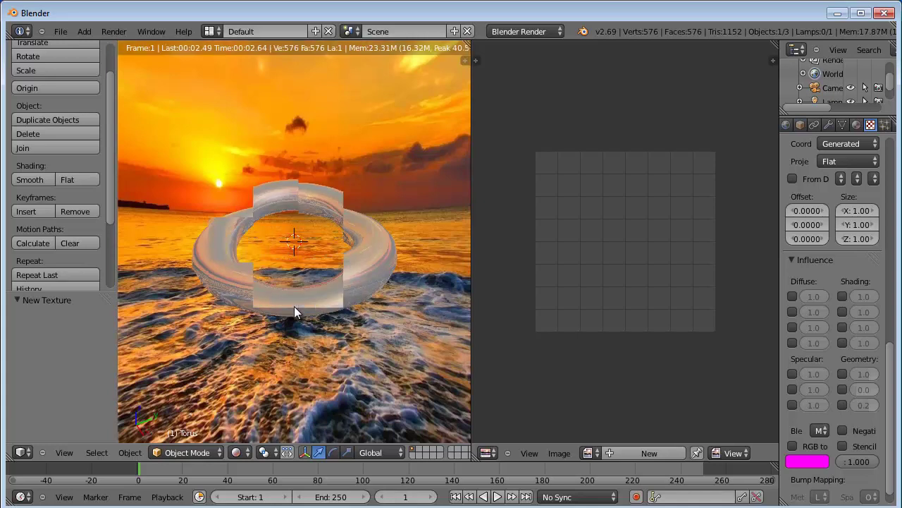
{"action": "left_click", "coordinate": [294, 306]}
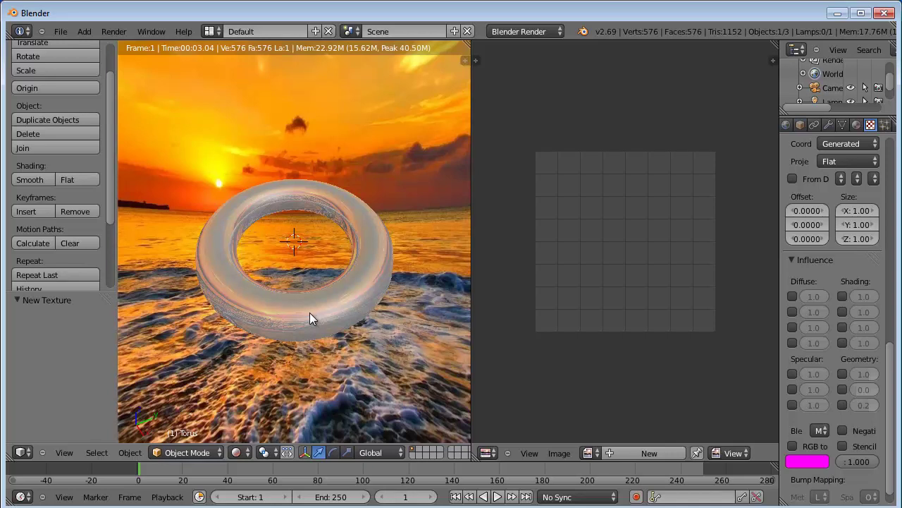
In Solid shading and Edit Mode, Lightmap Pack the torus into a new UV map and new image
{"action": "left_click", "coordinate": [240, 452]}
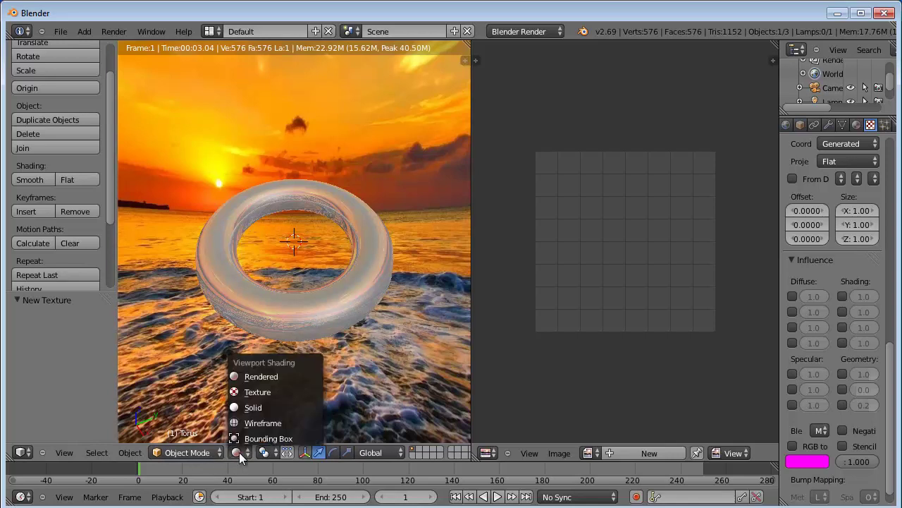
{"action": "left_click", "coordinate": [250, 409]}
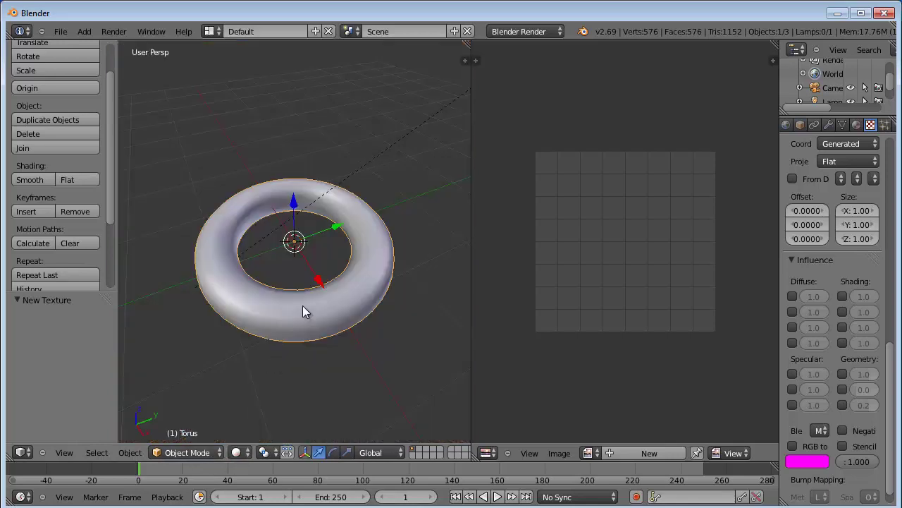
{"action": "key", "text": "Tab"}
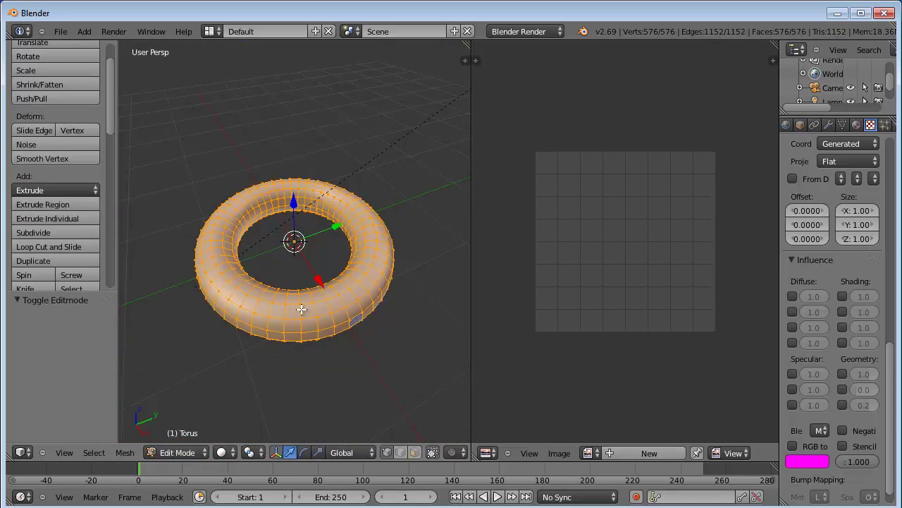
{"action": "key", "text": "u"}
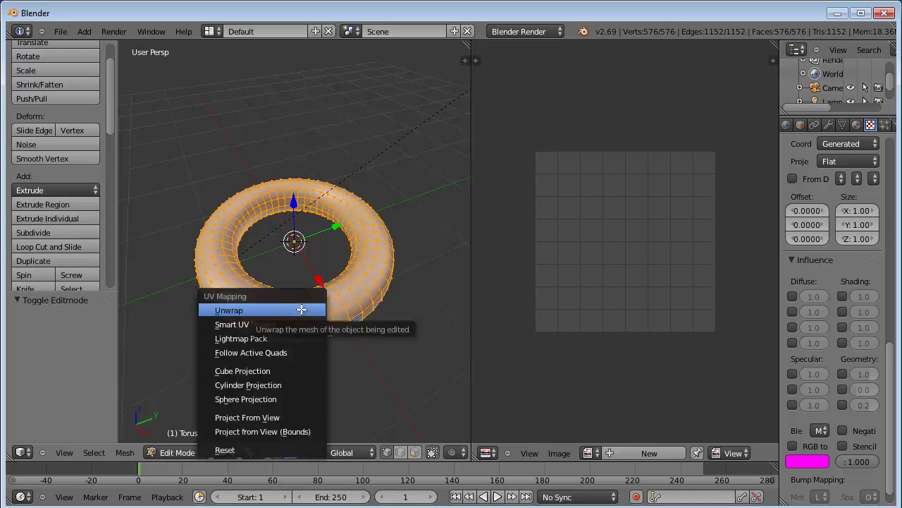
{"action": "left_click", "coordinate": [277, 339]}
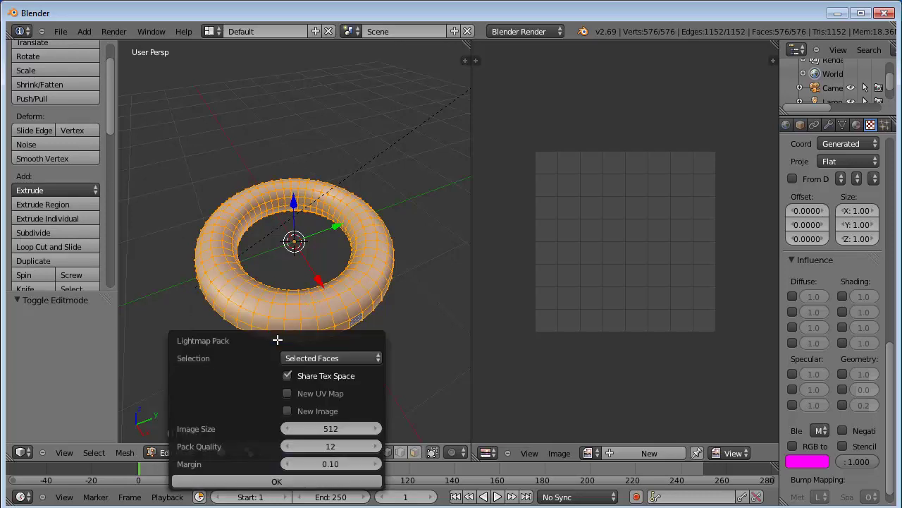
{"action": "left_click", "coordinate": [286, 392]}
{"action": "left_click", "coordinate": [286, 410]}
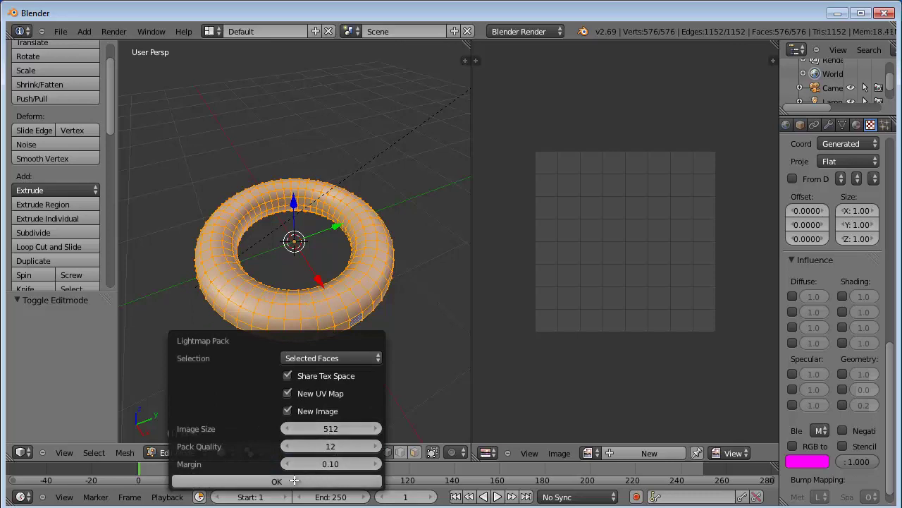
{"action": "left_click", "coordinate": [272, 481]}
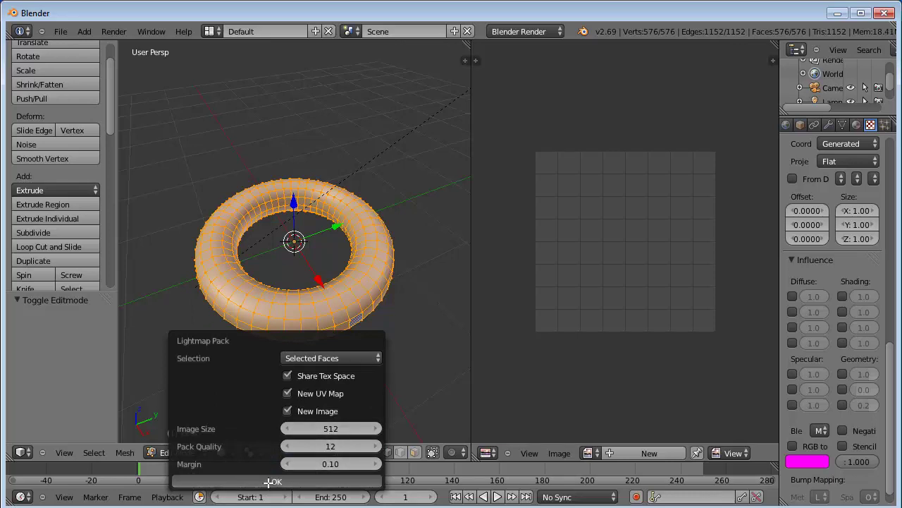
{"action": "scroll", "coordinate": [486, 328], "scroll_direction": "down", "scroll_amount": 1}
{"action": "scroll", "coordinate": [493, 310], "scroll_direction": "down", "scroll_amount": 1}
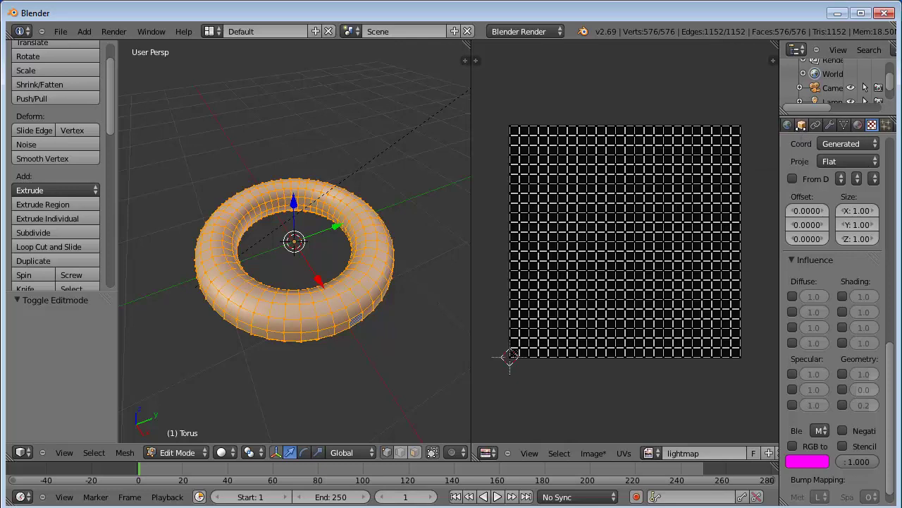
Run a Full Render bake from the Render properties Bake panel, then return the torus to Object Mode
{"action": "scroll", "coordinate": [818, 133], "scroll_direction": "up", "scroll_amount": 5}
{"action": "left_click", "coordinate": [821, 125]}
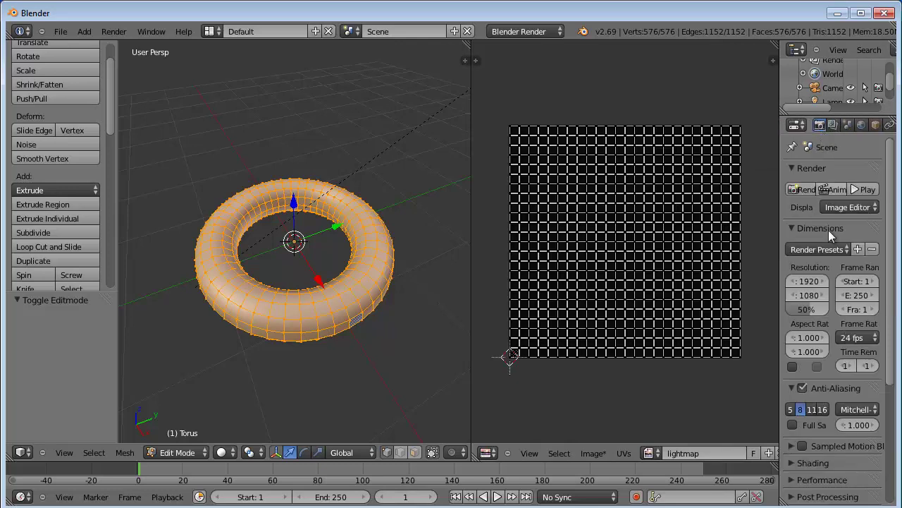
{"action": "scroll", "coordinate": [881, 317], "scroll_direction": "down", "scroll_amount": 5}
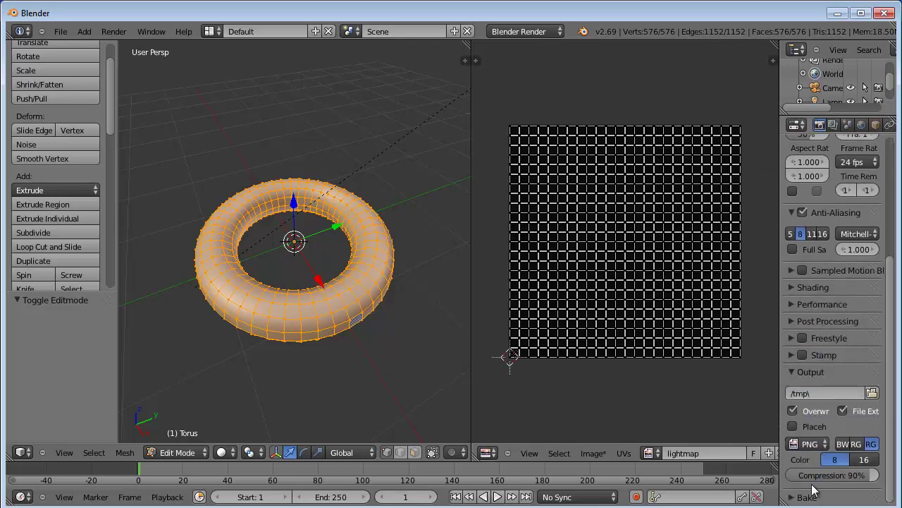
{"action": "scroll", "coordinate": [818, 458], "scroll_direction": "down", "scroll_amount": 4}
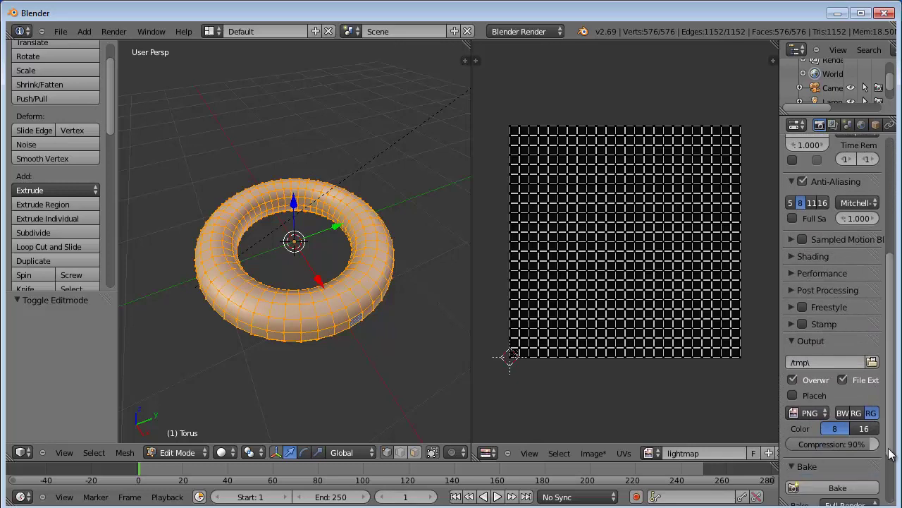
{"action": "left_click", "coordinate": [829, 409]}
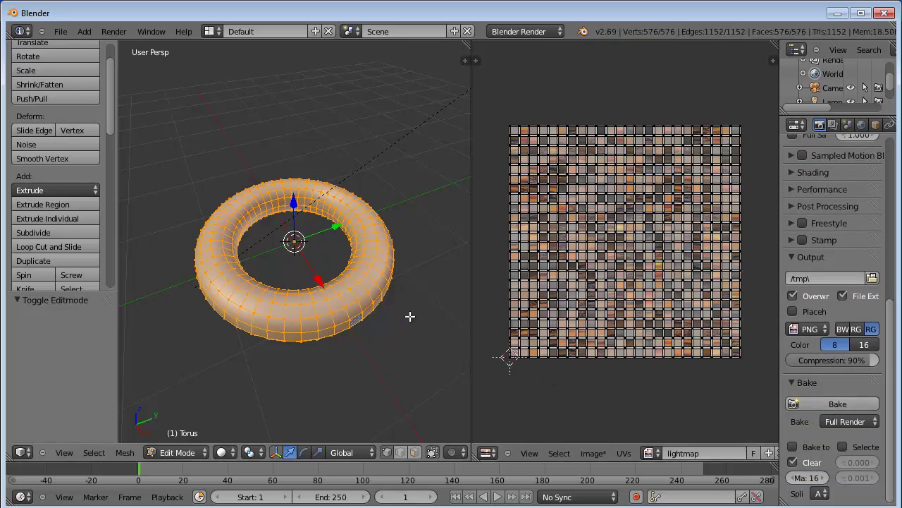
{"action": "key", "text": "Tab"}
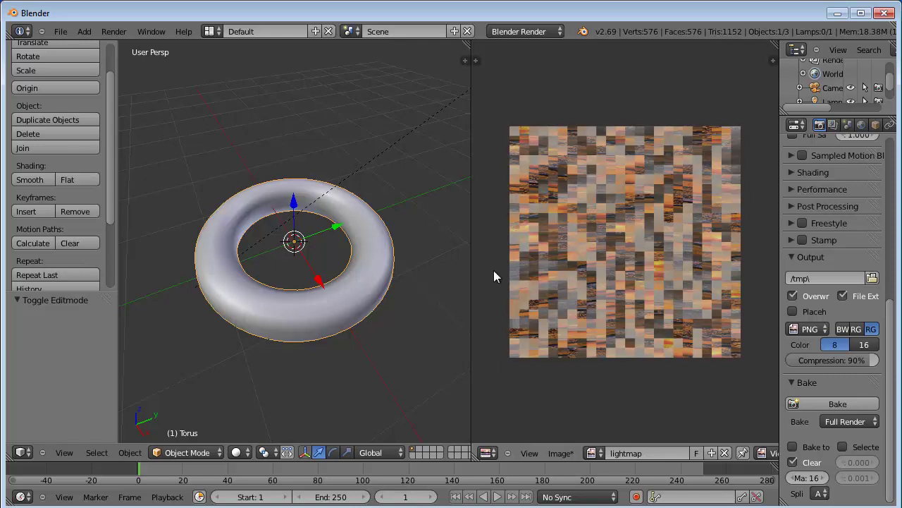
Enter Edit Mode and mark a seam along one cross-section loop of the torus tube
{"action": "middle_click_drag", "start_coordinate": [363, 306], "coordinate": [358, 284]}
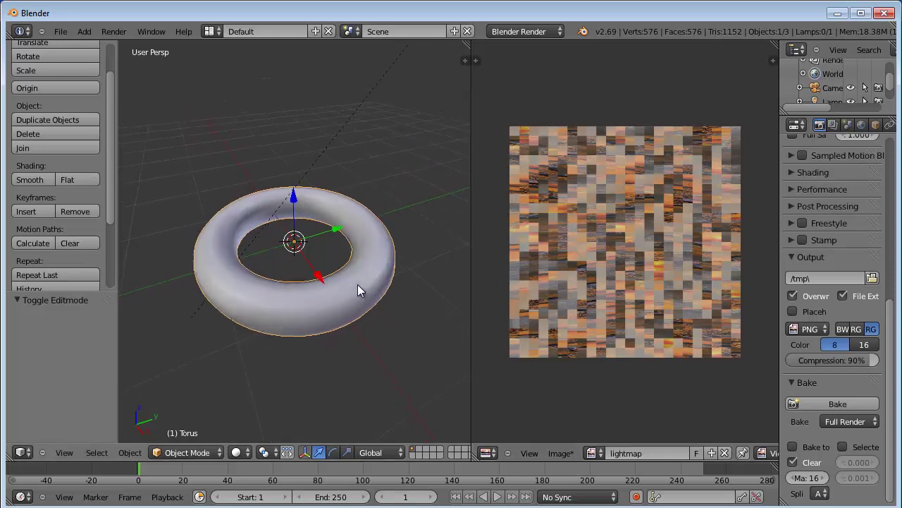
{"action": "scroll", "coordinate": [325, 297], "scroll_direction": "up", "scroll_amount": 1}
{"action": "scroll", "coordinate": [325, 296], "scroll_direction": "up", "scroll_amount": 2}
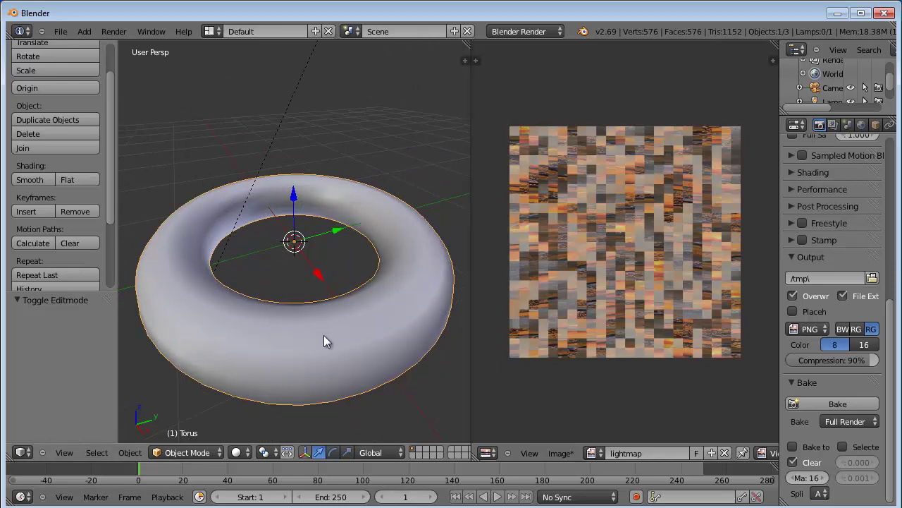
{"action": "key", "text": "Tab"}
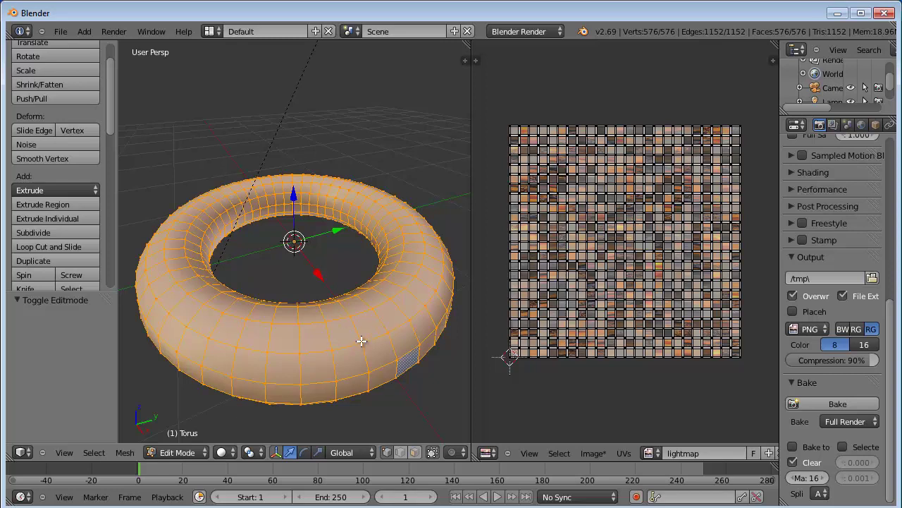
{"action": "right_click", "coordinate": [358, 330], "text": "alt"}
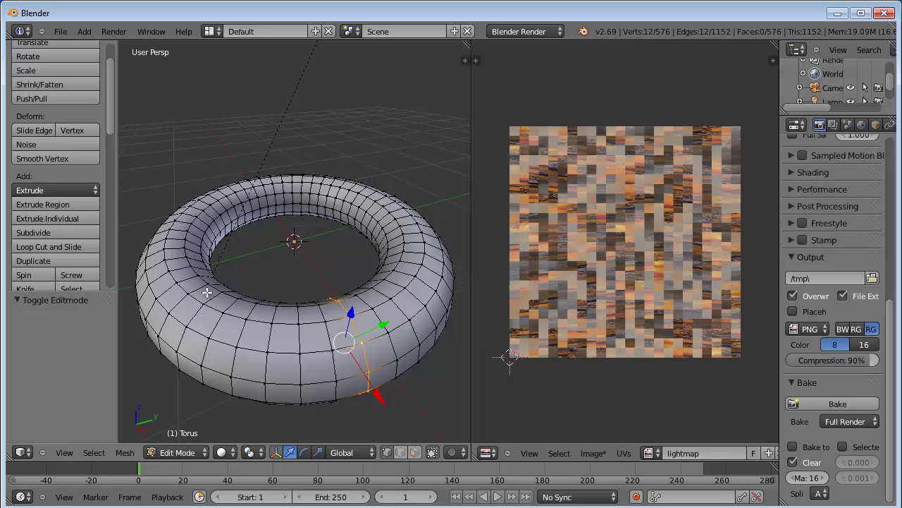
{"action": "scroll", "coordinate": [105, 127], "scroll_direction": "down", "scroll_amount": 2}
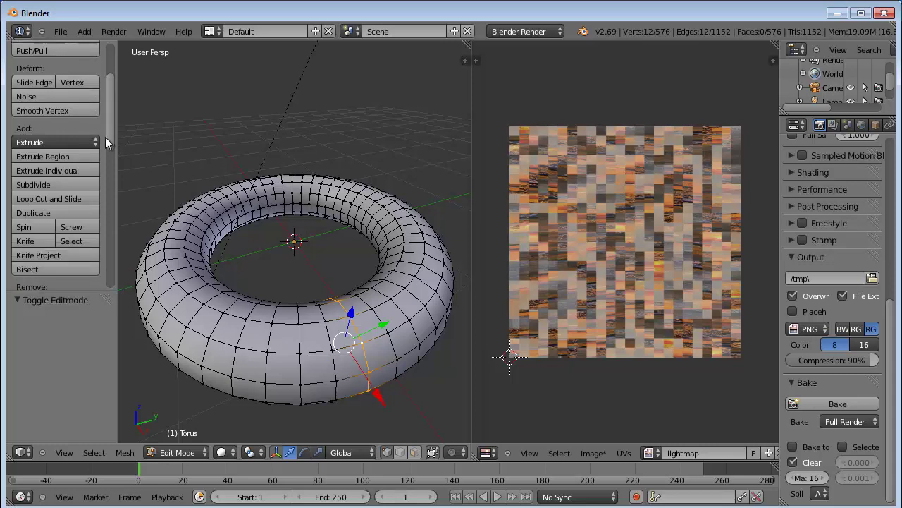
{"action": "scroll", "coordinate": [105, 137], "scroll_direction": "down", "scroll_amount": 2}
{"action": "scroll", "coordinate": [98, 160], "scroll_direction": "down", "scroll_amount": 2}
{"action": "scroll", "coordinate": [98, 172], "scroll_direction": "down", "scroll_amount": 2}
{"action": "scroll", "coordinate": [94, 191], "scroll_direction": "down", "scroll_amount": 2}
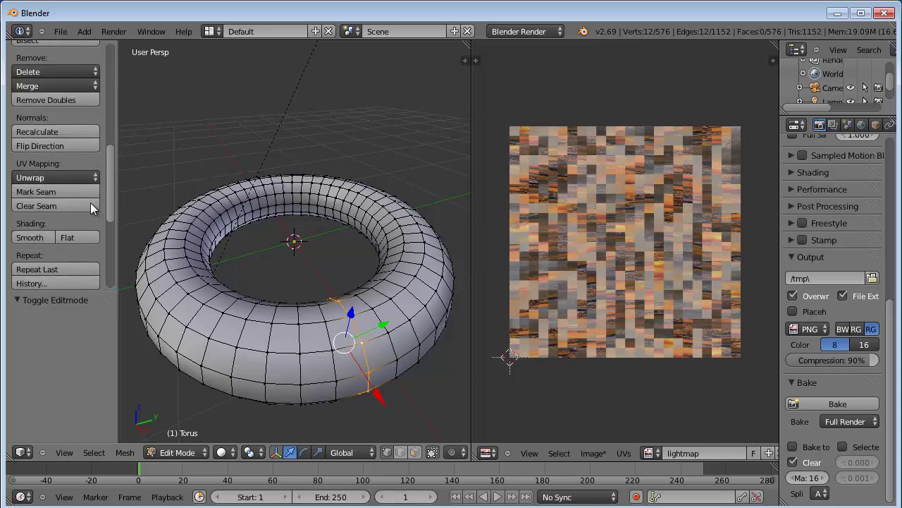
{"action": "left_click", "coordinate": [49, 192]}
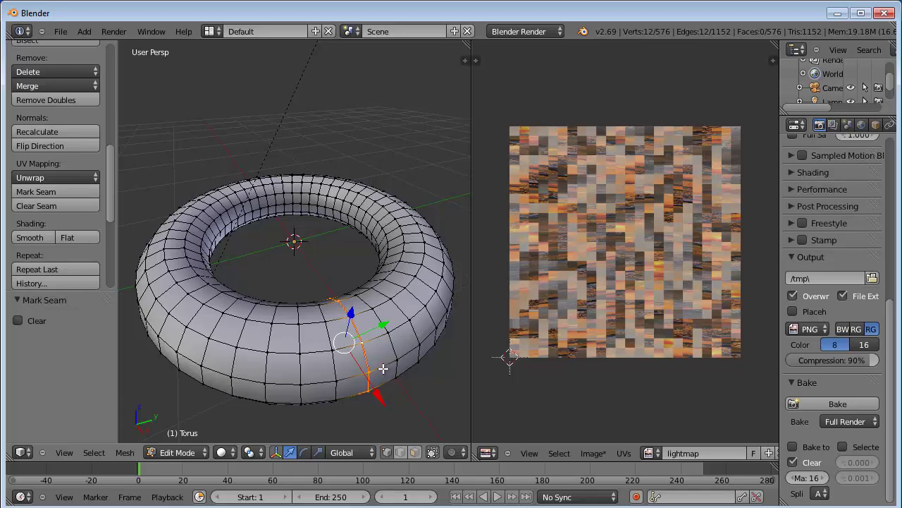
Mark a seam along the torus's inner ring edge loop
{"action": "middle_click_drag", "start_coordinate": [363, 311], "coordinate": [436, 319]}
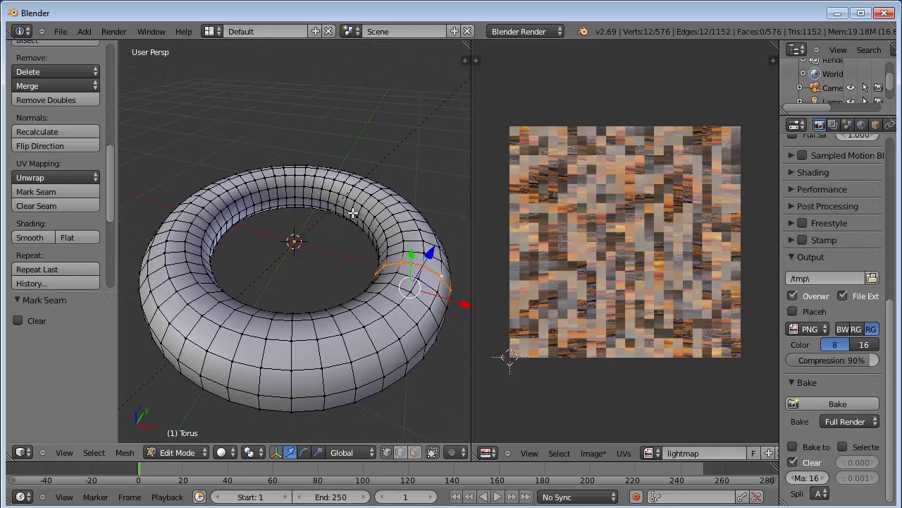
{"action": "right_click", "coordinate": [352, 212], "text": "alt"}
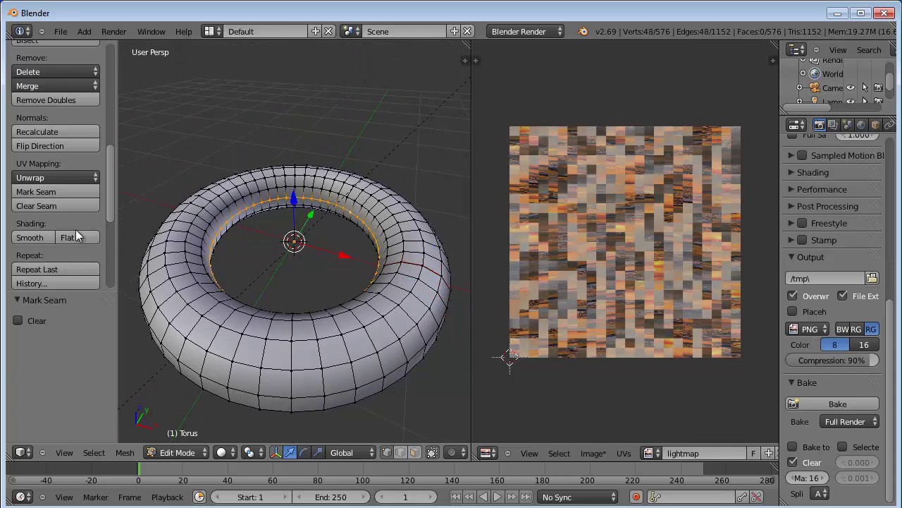
{"action": "left_click", "coordinate": [43, 193]}
Unwrap the whole torus mesh along its seams
{"action": "key", "text": "a"}
{"action": "key", "text": "u"}
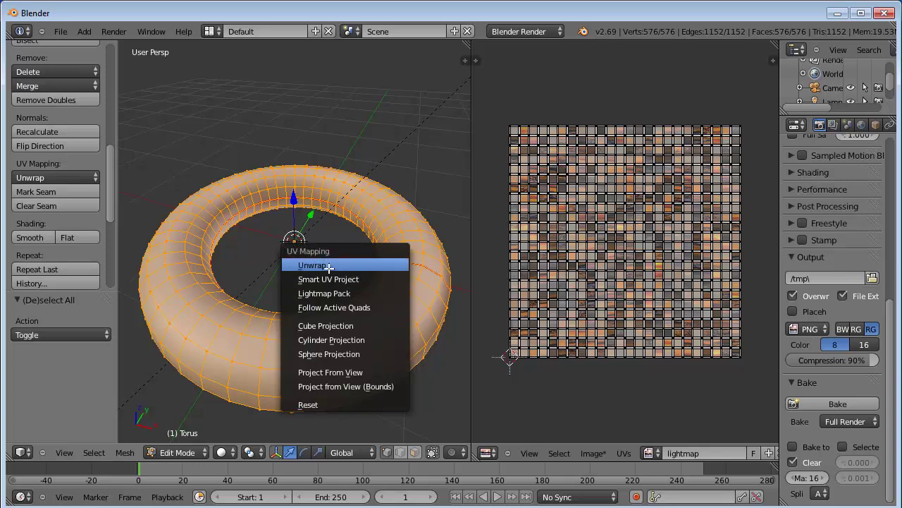
{"action": "left_click", "coordinate": [312, 266]}
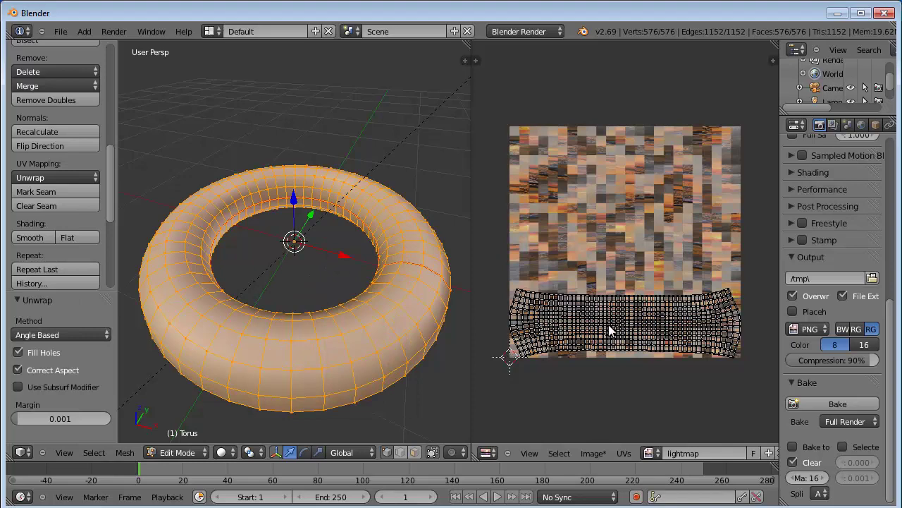
Centre the UV island on the lightmap, stretch it vertically along Y, then deselect all
{"action": "key", "text": "a"}
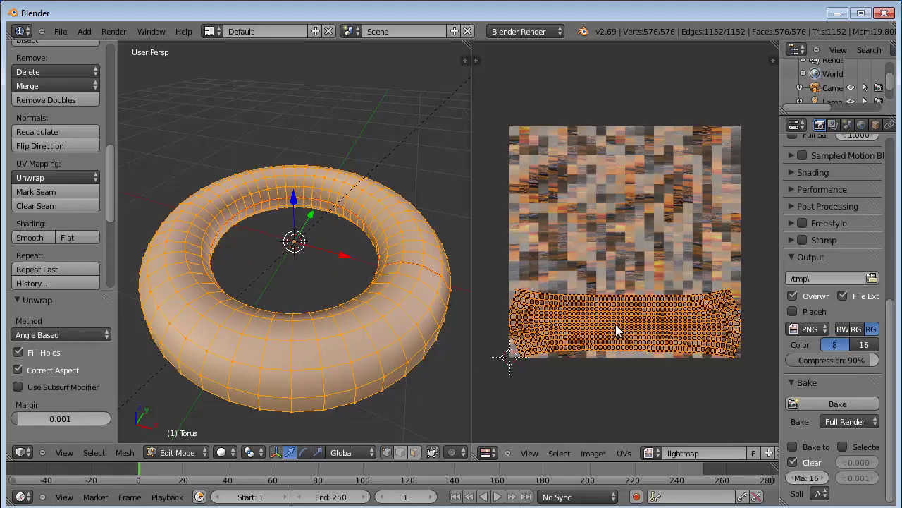
{"action": "key", "text": "g"}
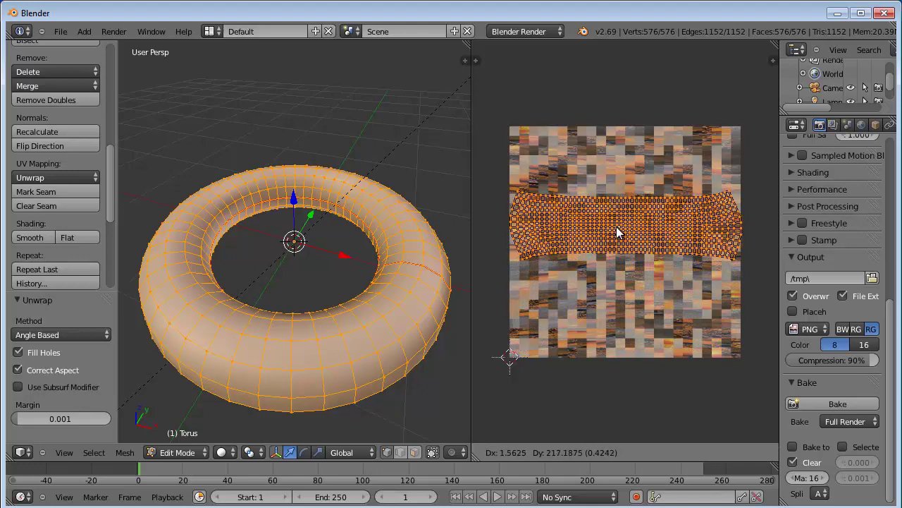
{"action": "left_click", "coordinate": [618, 242]}
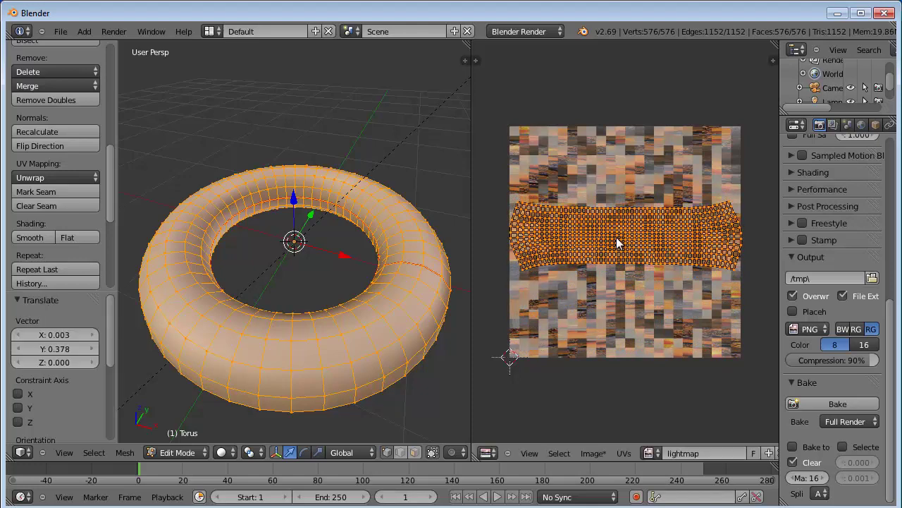
{"action": "key", "text": "s"}
{"action": "key", "text": "y"}
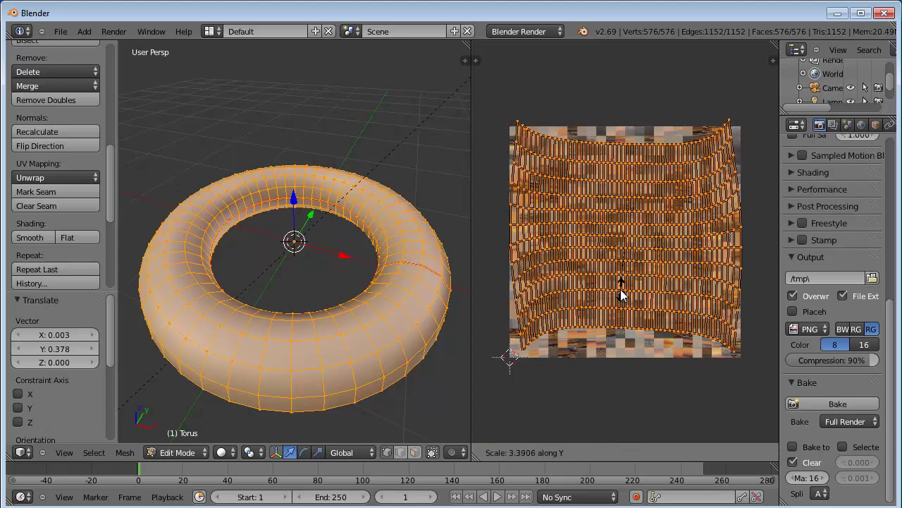
{"action": "left_click", "coordinate": [620, 295]}
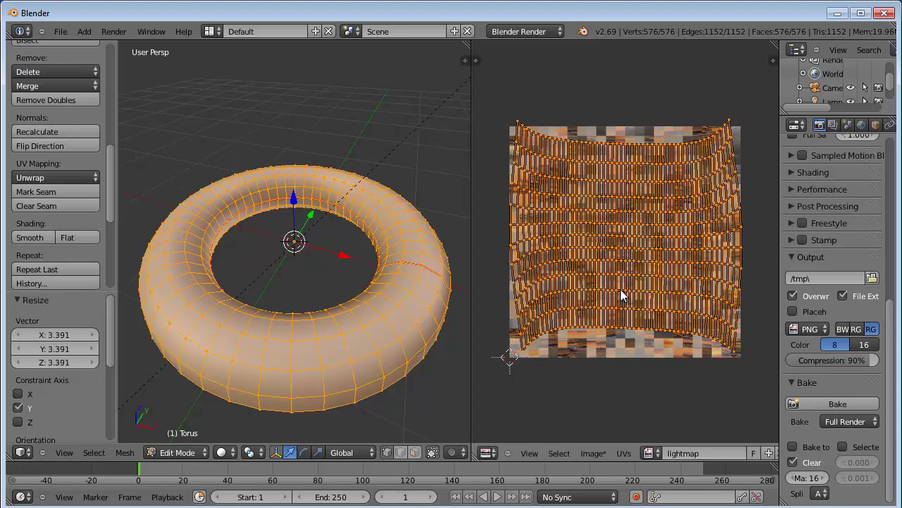
{"action": "key", "text": "g"}
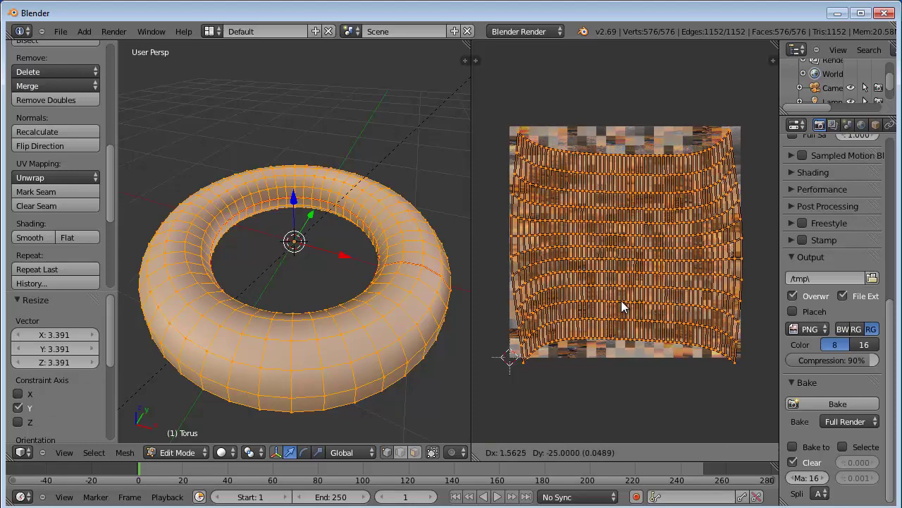
{"action": "left_click", "coordinate": [623, 302]}
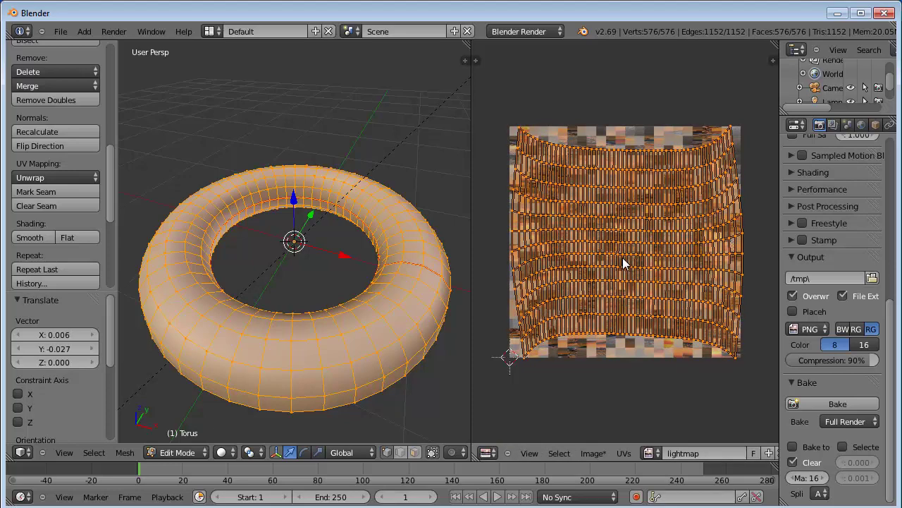
{"action": "scroll", "coordinate": [622, 257], "scroll_direction": "up", "scroll_amount": 1}
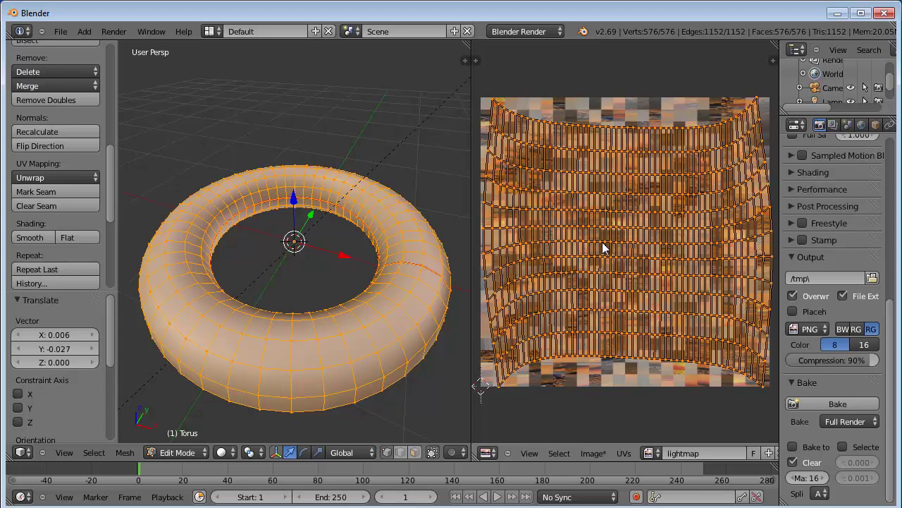
{"action": "key", "text": "a"}
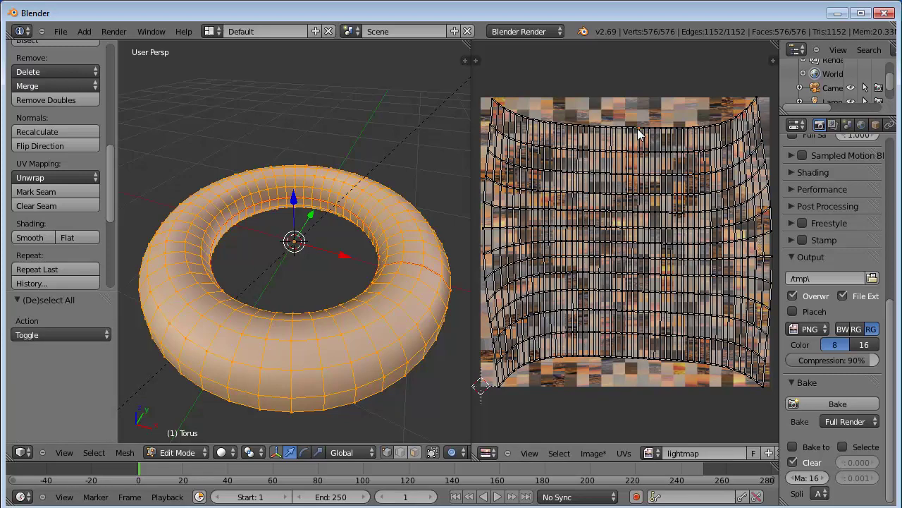
Make four smooth proportional-edit moves on upper and lower UV regions to form waves
{"action": "key", "text": "g"}
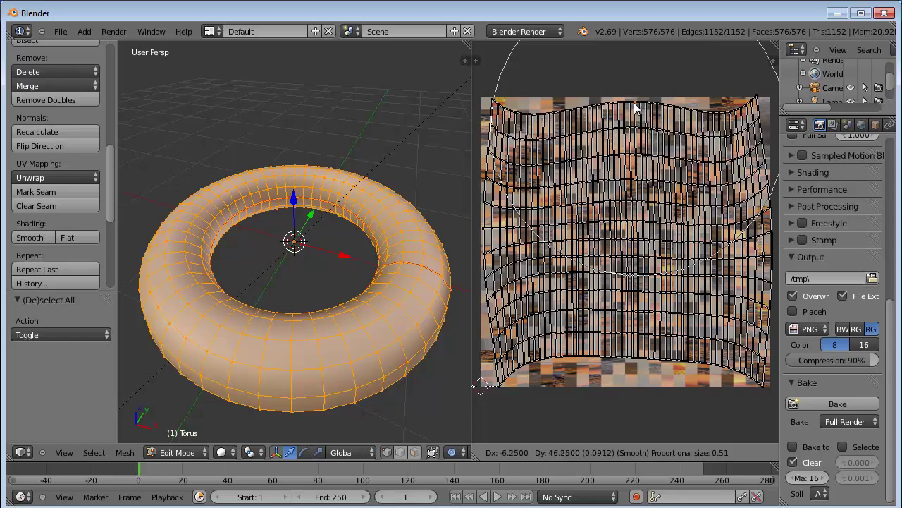
{"action": "left_click", "coordinate": [634, 106]}
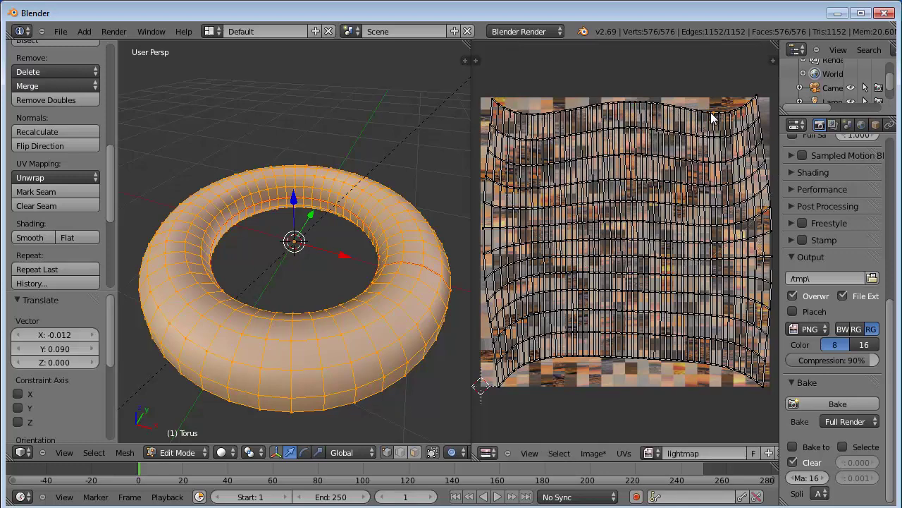
{"action": "key", "text": "g"}
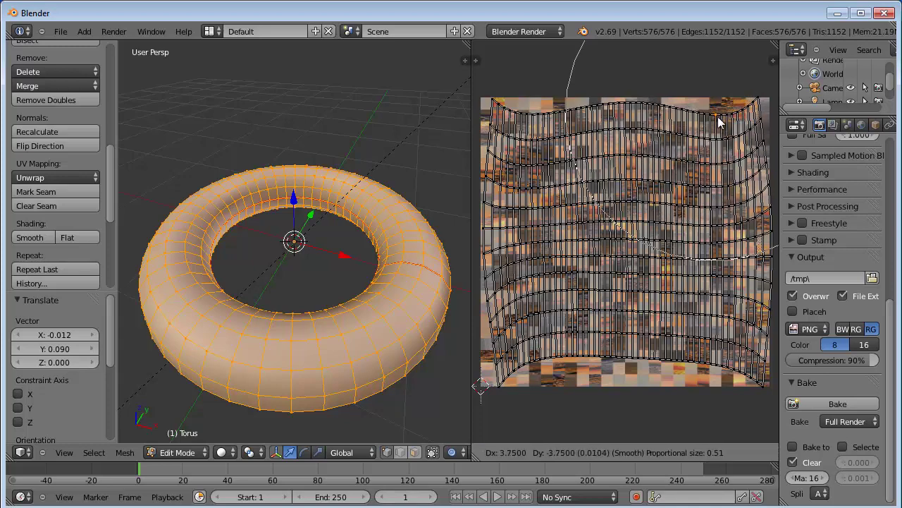
{"action": "left_click", "coordinate": [723, 122]}
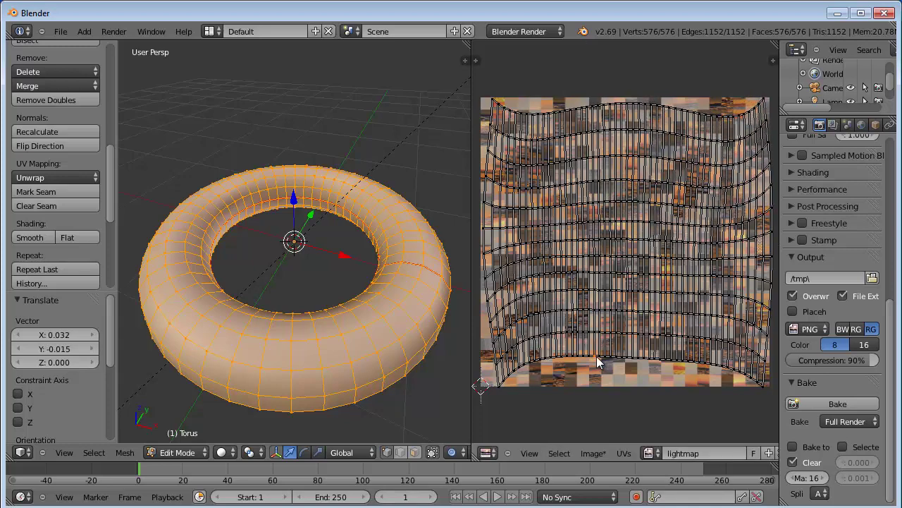
{"action": "key", "text": "g"}
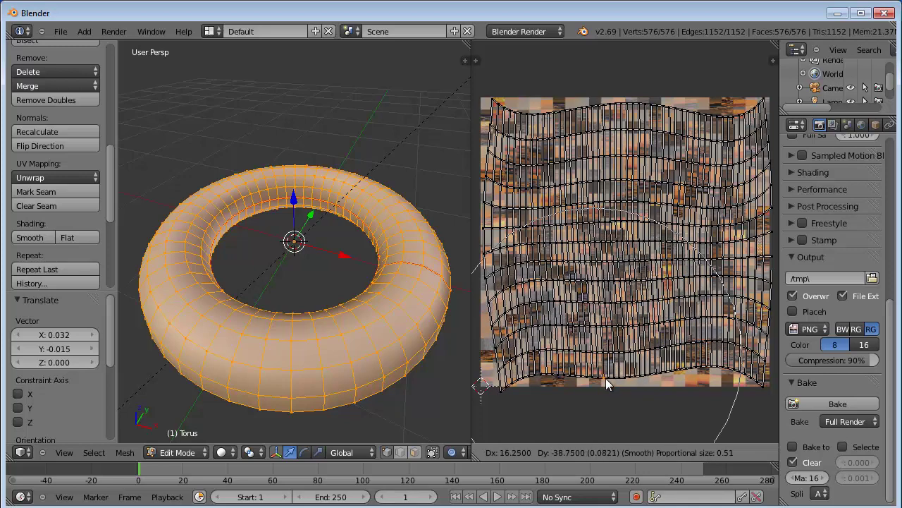
{"action": "left_click", "coordinate": [606, 378]}
{"action": "key", "text": "g"}
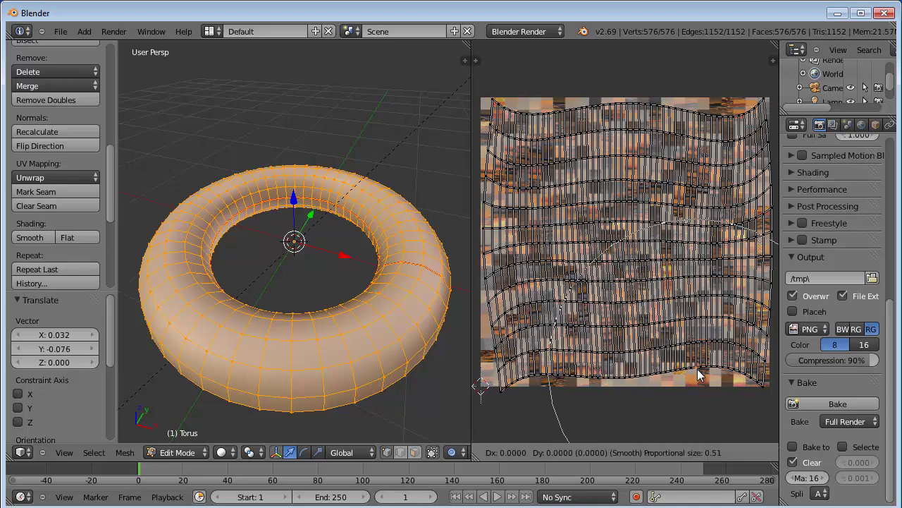
{"action": "left_click", "coordinate": [696, 374]}
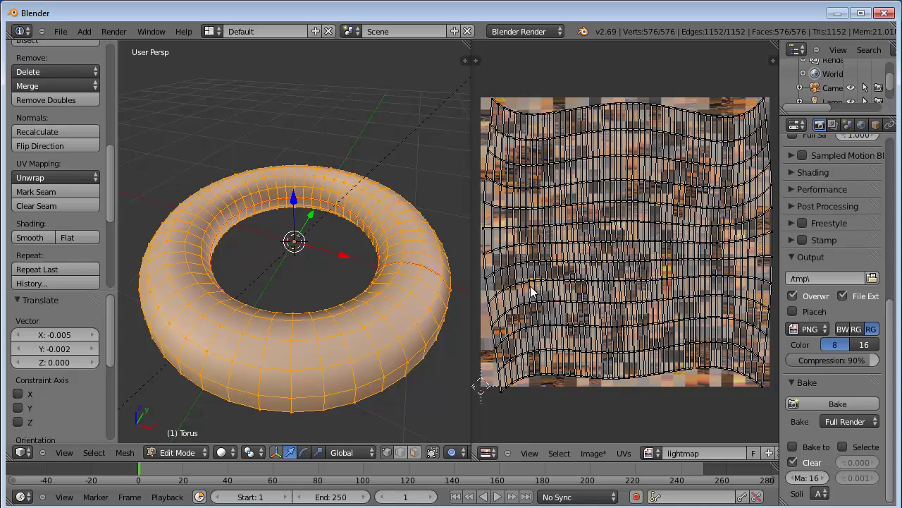
Reselect the whole torus, bake its render into the lightmap image, and leave Edit Mode
{"action": "key", "text": "a"}
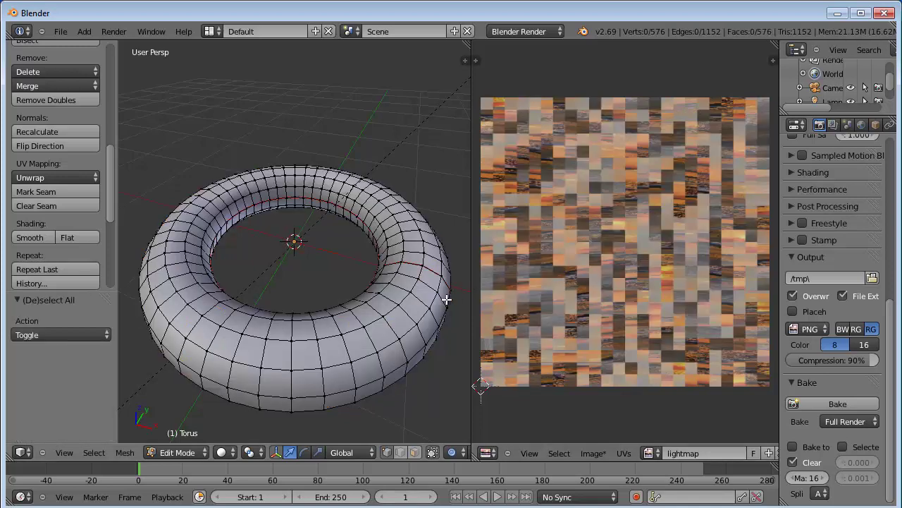
{"action": "key", "text": "a"}
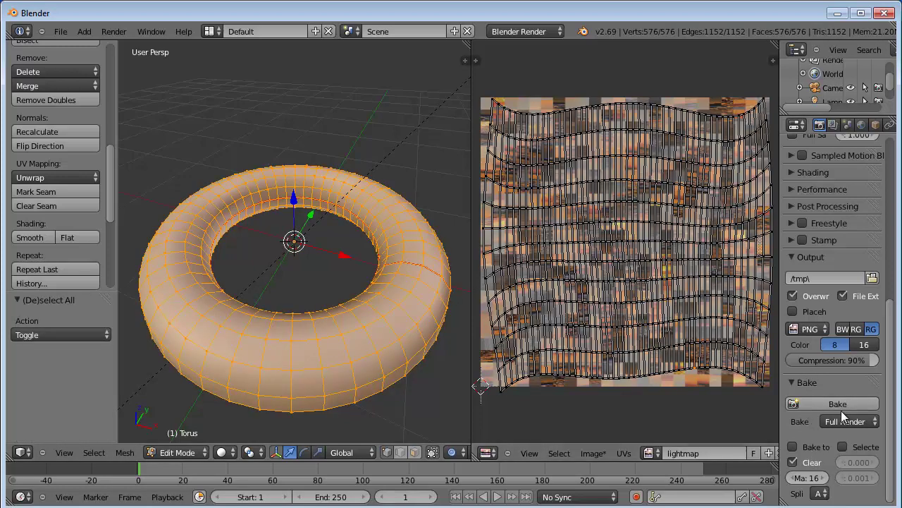
{"action": "left_click", "coordinate": [838, 405]}
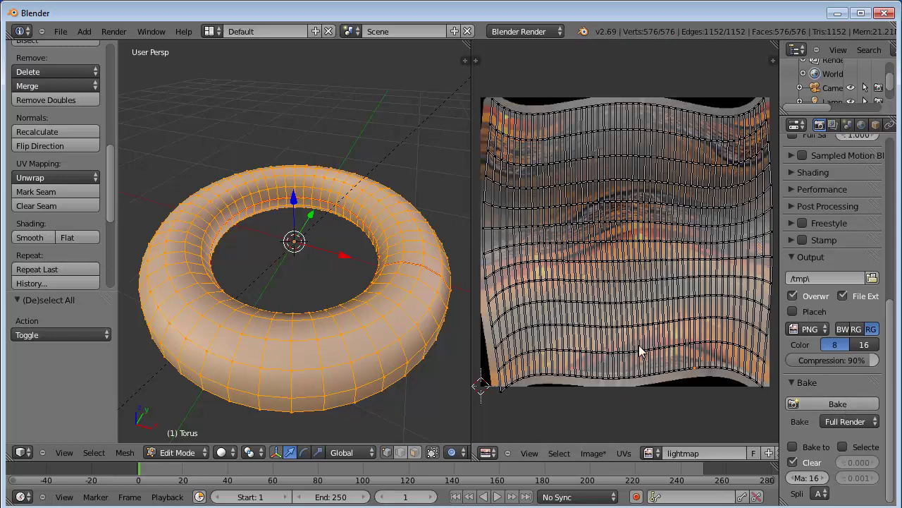
{"action": "key", "text": "Tab"}
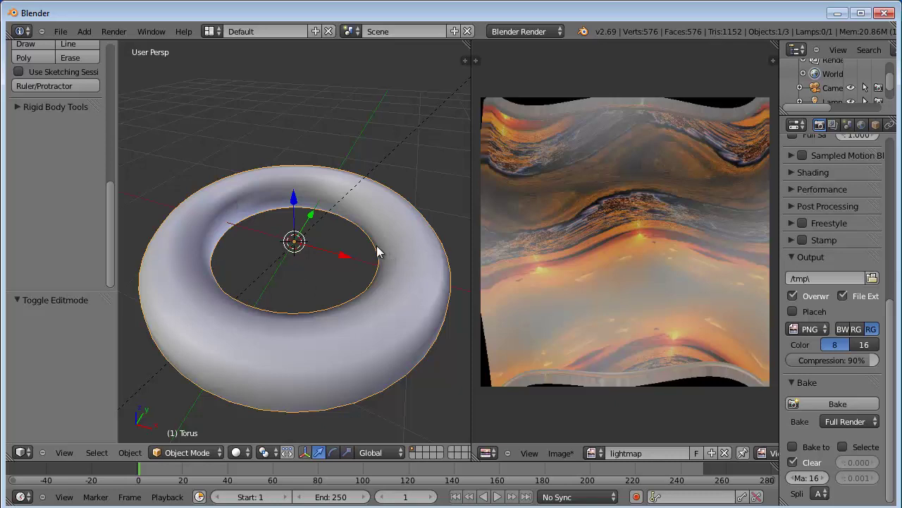
Switch to the Compositing layout and enable shader nodes for Material.001
{"action": "left_click", "coordinate": [212, 29]}
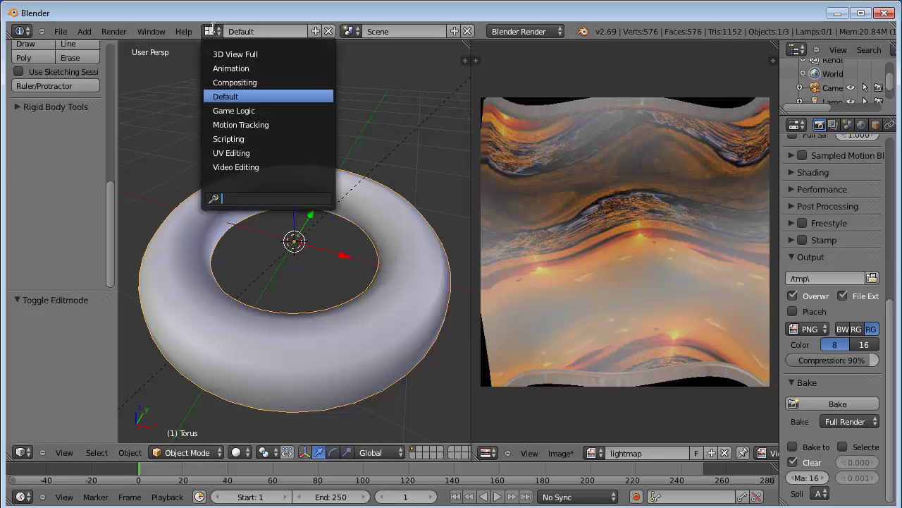
{"action": "left_click", "coordinate": [233, 80]}
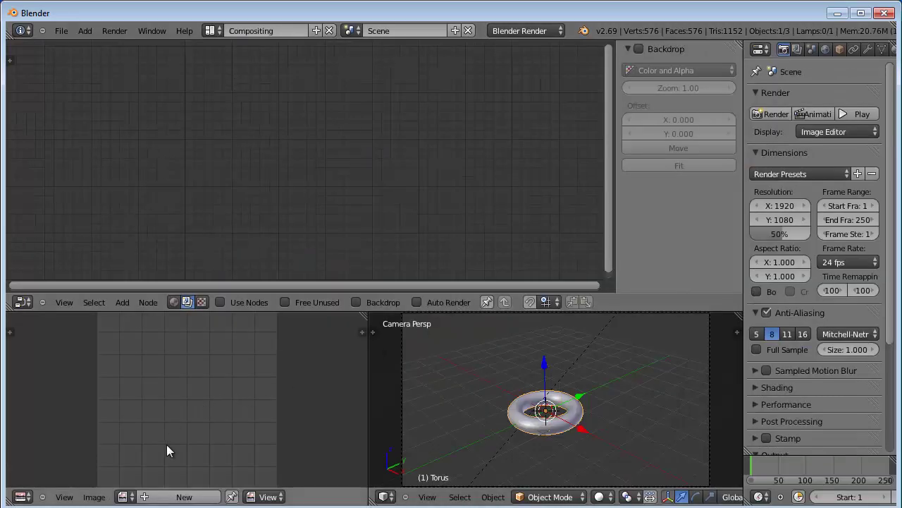
{"action": "left_click", "coordinate": [173, 302]}
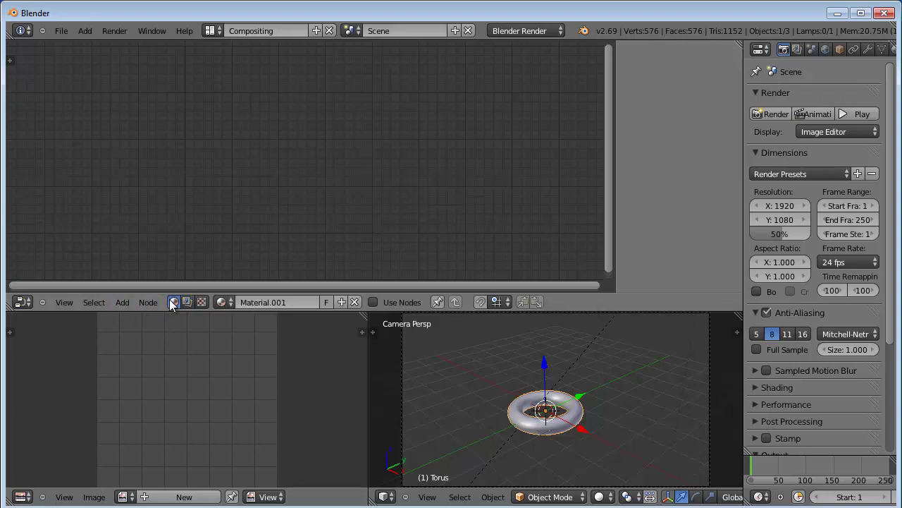
{"action": "left_click", "coordinate": [370, 302]}
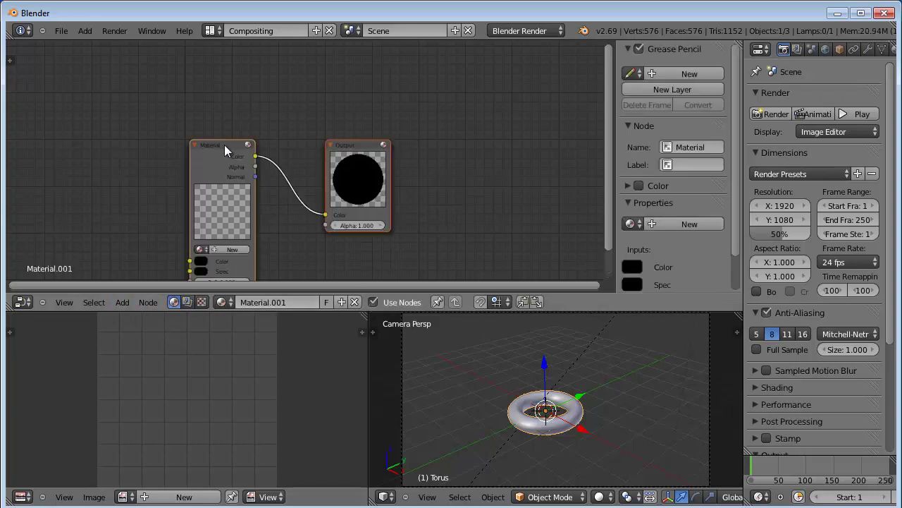
Spread out the Material and Output nodes, leaving the Material node selected
{"action": "left_click_drag", "start_coordinate": [221, 144], "coordinate": [176, 101]}
{"action": "left_click", "coordinate": [374, 144]}
{"action": "left_click_drag", "start_coordinate": [374, 144], "coordinate": [430, 125]}
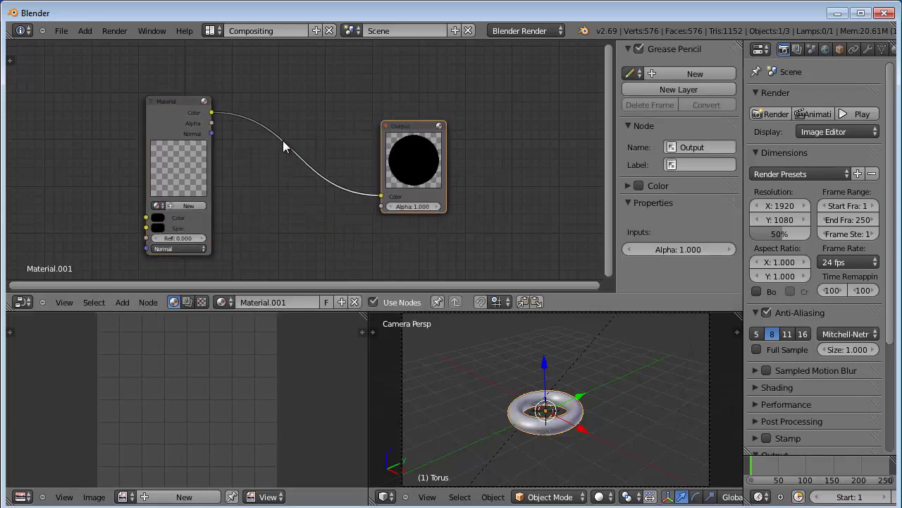
{"action": "left_click", "coordinate": [176, 103]}
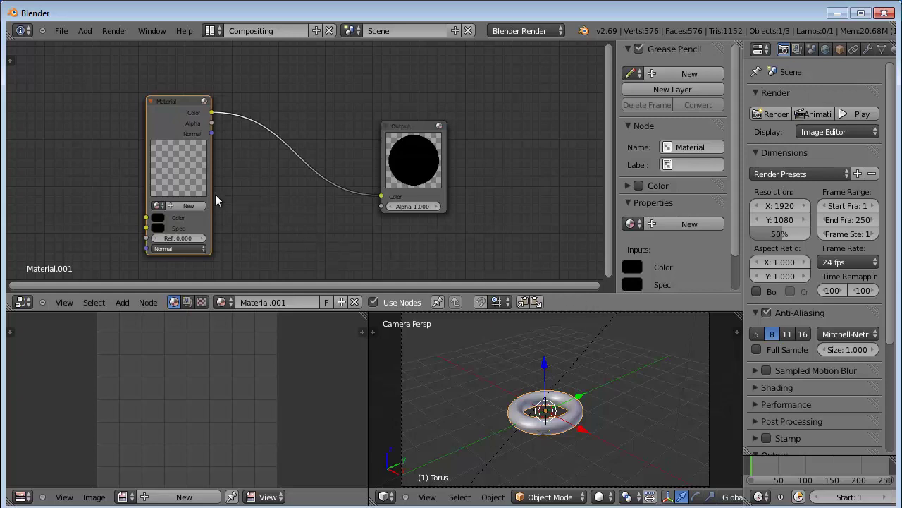
Replace the default Material node with an Extended Material node using Material.001
{"action": "key", "text": "x"}
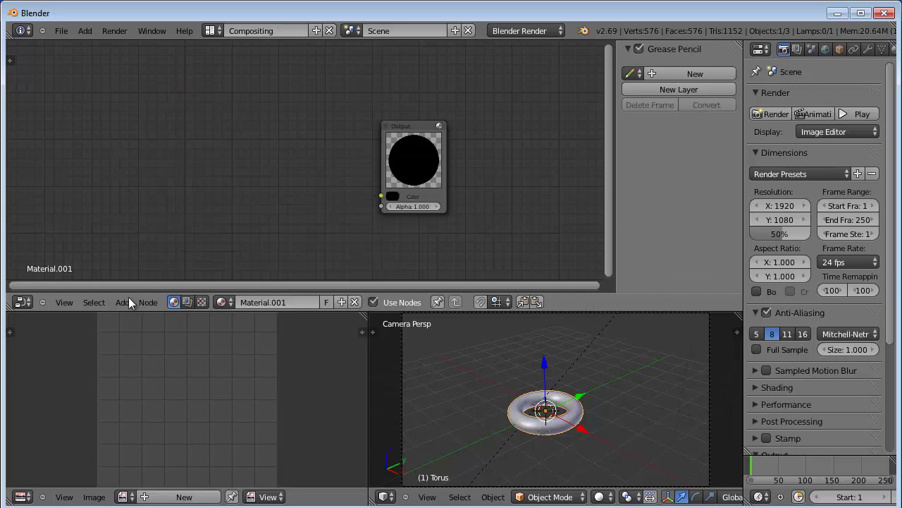
{"action": "left_click", "coordinate": [121, 304]}
{"action": "mouse_move", "coordinate": [136, 275]}
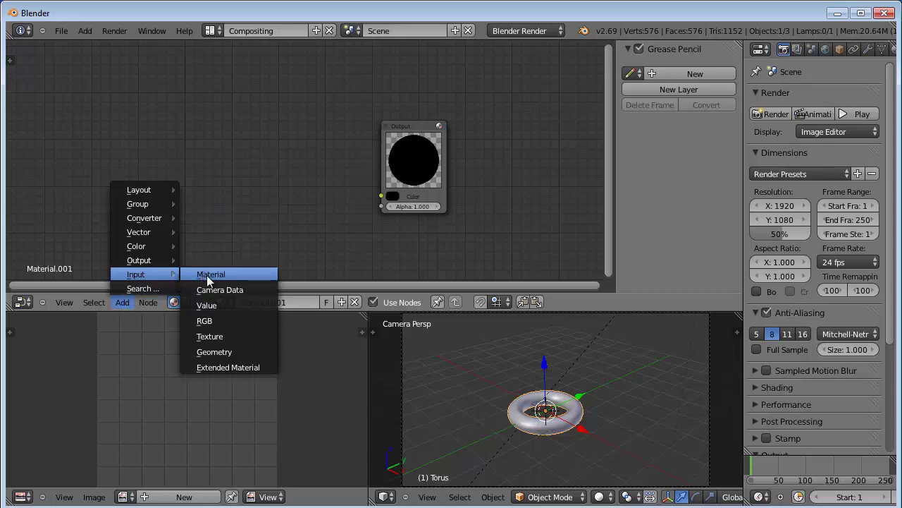
{"action": "left_click", "coordinate": [217, 365]}
{"action": "left_click", "coordinate": [149, 43]}
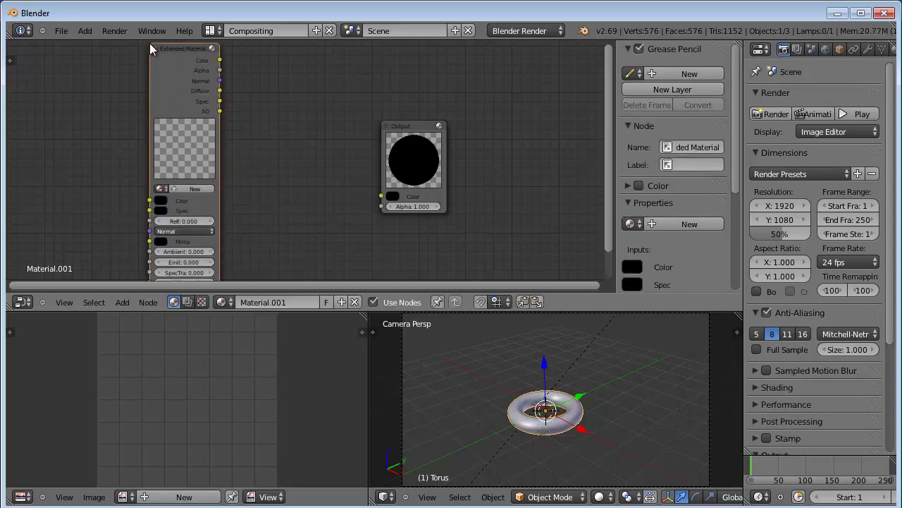
{"action": "left_click", "coordinate": [161, 187]}
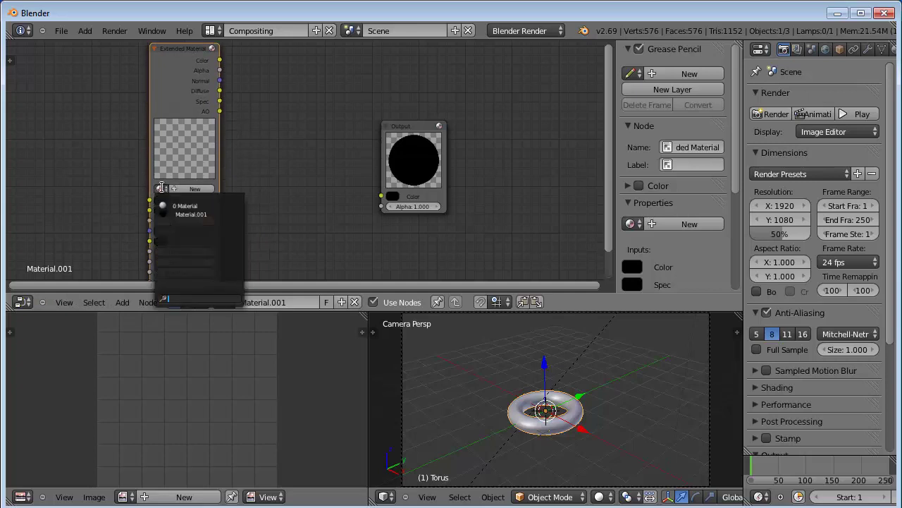
{"action": "left_click", "coordinate": [195, 214]}
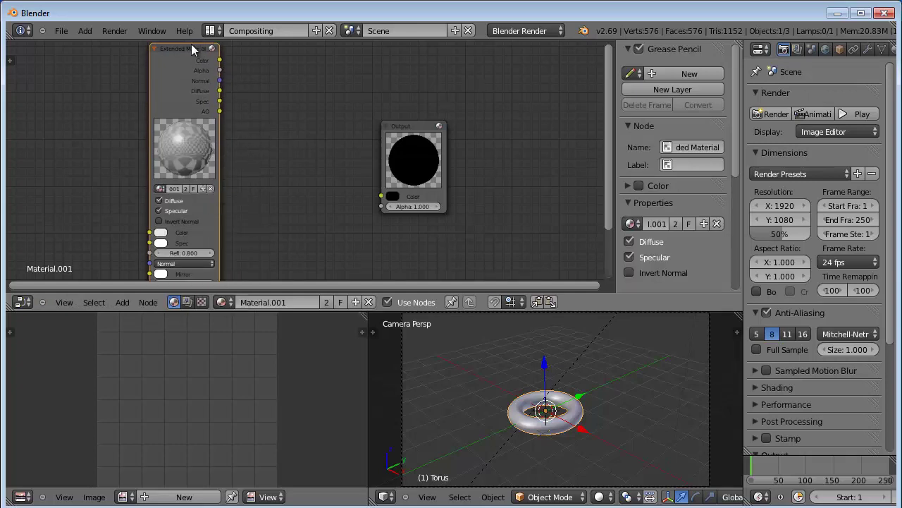
{"action": "mouse_move", "coordinate": [191, 45]}
{"action": "left_mouse_down"}
{"action": "mouse_move", "coordinate": [174, 48]}
{"action": "mouse_move", "coordinate": [376, 194]}
{"action": "left_mouse_up"}
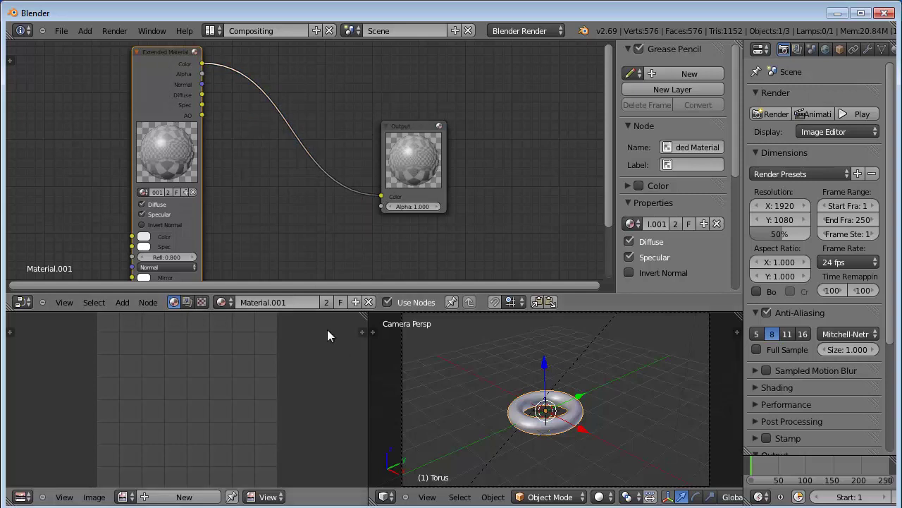
Show the lightmap image in the image editor and put the torus into Edit Mode
{"action": "left_click", "coordinate": [125, 496]}
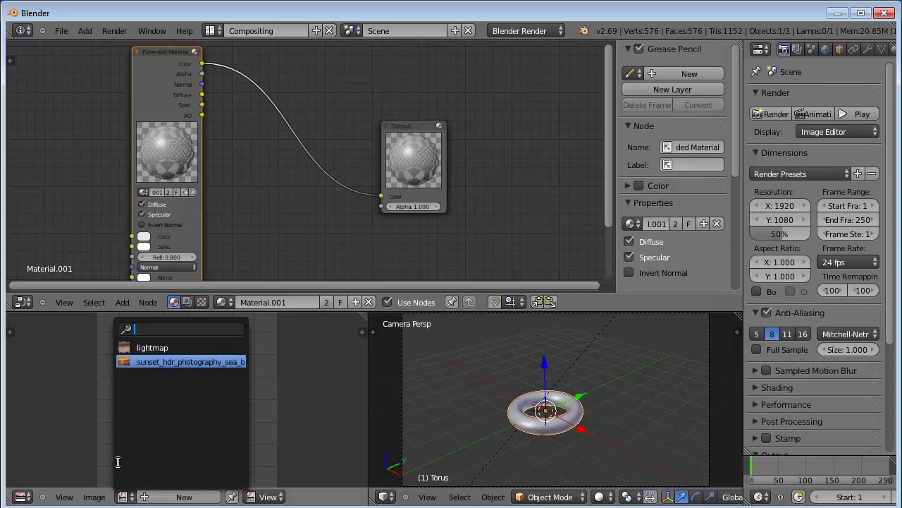
{"action": "left_click", "coordinate": [152, 348]}
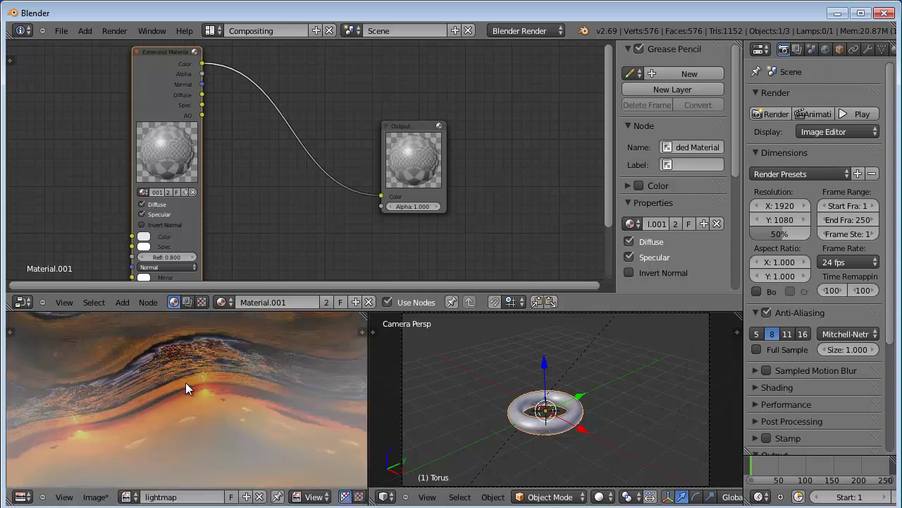
{"action": "scroll", "coordinate": [185, 382], "scroll_direction": "down", "scroll_amount": 2}
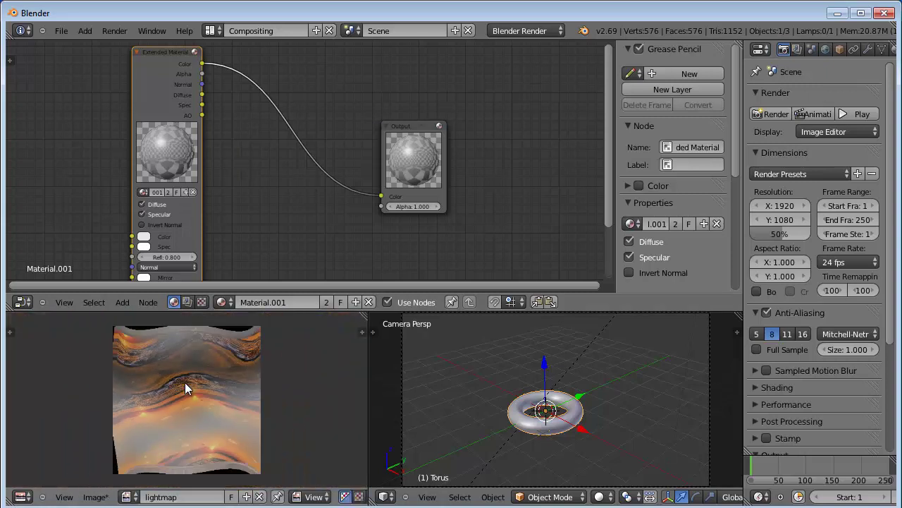
{"action": "right_click", "coordinate": [526, 426]}
{"action": "right_click", "coordinate": [525, 426]}
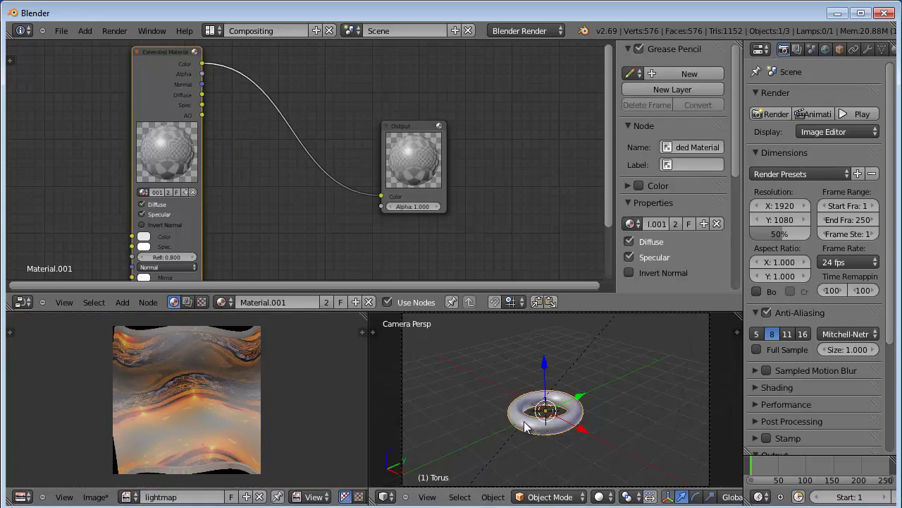
{"action": "key", "text": "Tab"}
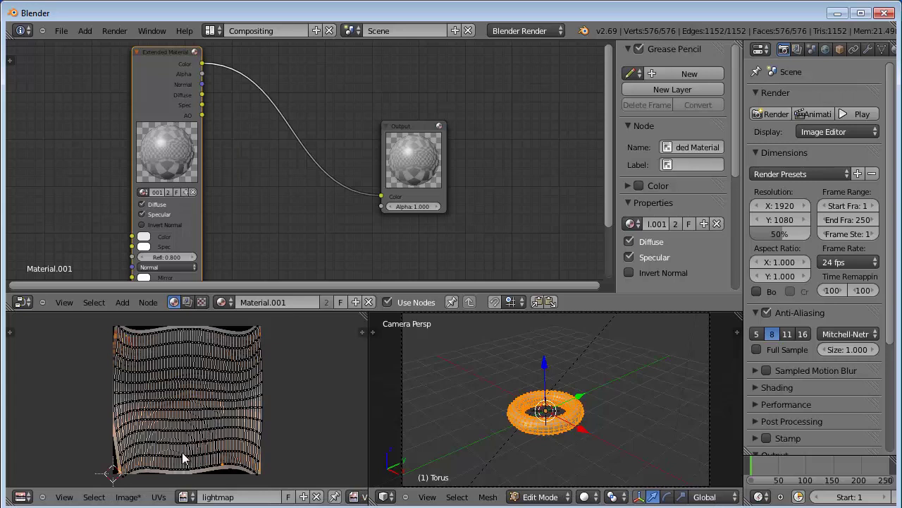
Create a new white 1024×1024 image named texture2 with no alpha
{"action": "left_click", "coordinate": [127, 497]}
{"action": "left_click", "coordinate": [145, 483]}
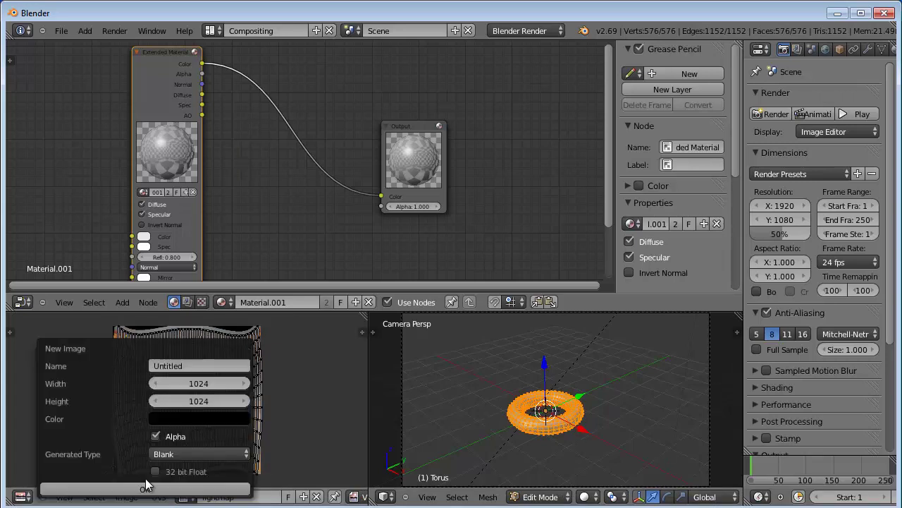
{"action": "left_click", "coordinate": [185, 365]}
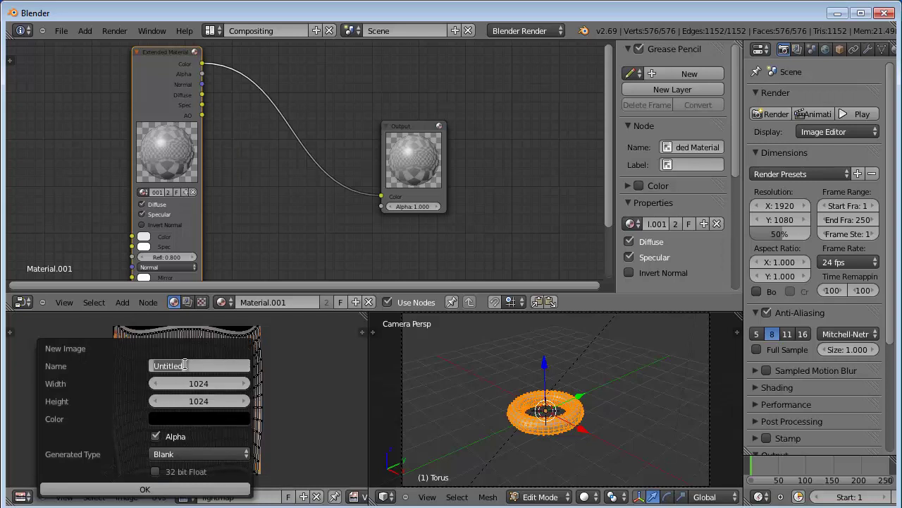
{"action": "type", "text": "texture"}
{"action": "type", "text": "."}
{"action": "left_click", "coordinate": [158, 437]}
{"action": "left_click", "coordinate": [192, 416]}
{"action": "left_click_drag", "start_coordinate": [273, 315], "coordinate": [272, 217]}
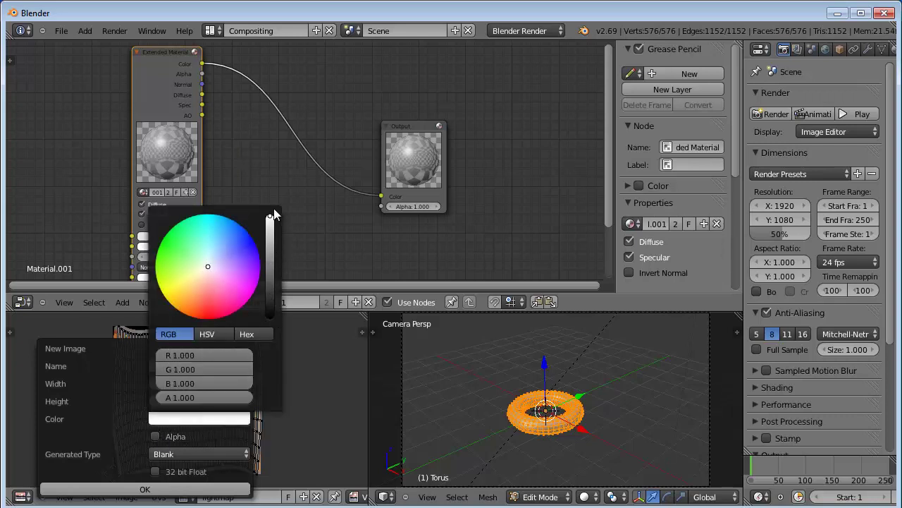
{"action": "left_click", "coordinate": [141, 486]}
{"action": "scroll", "coordinate": [179, 405], "scroll_direction": "down", "scroll_amount": 2}
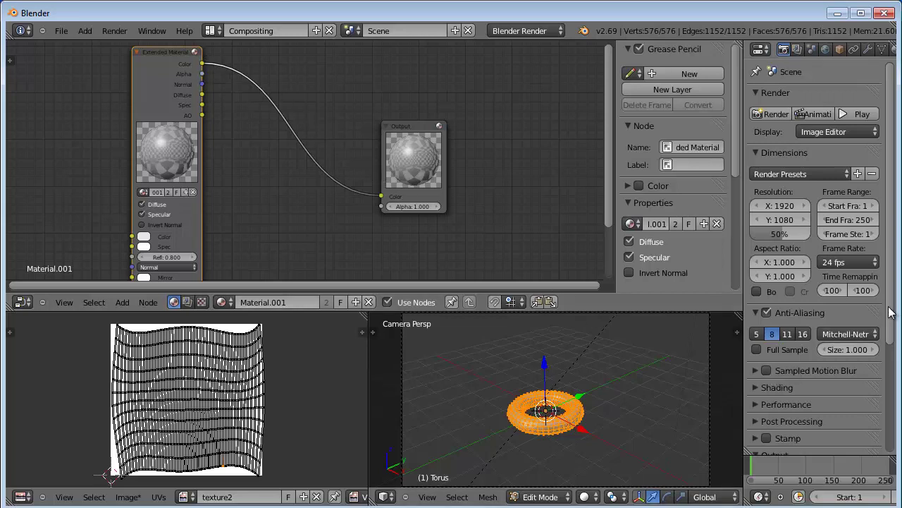
Bake the Full Render into texture2, return to Object Mode, and shift the Output node right
{"action": "scroll", "coordinate": [885, 332], "scroll_direction": "down", "scroll_amount": 5}
{"action": "scroll", "coordinate": [880, 403], "scroll_direction": "down", "scroll_amount": 1}
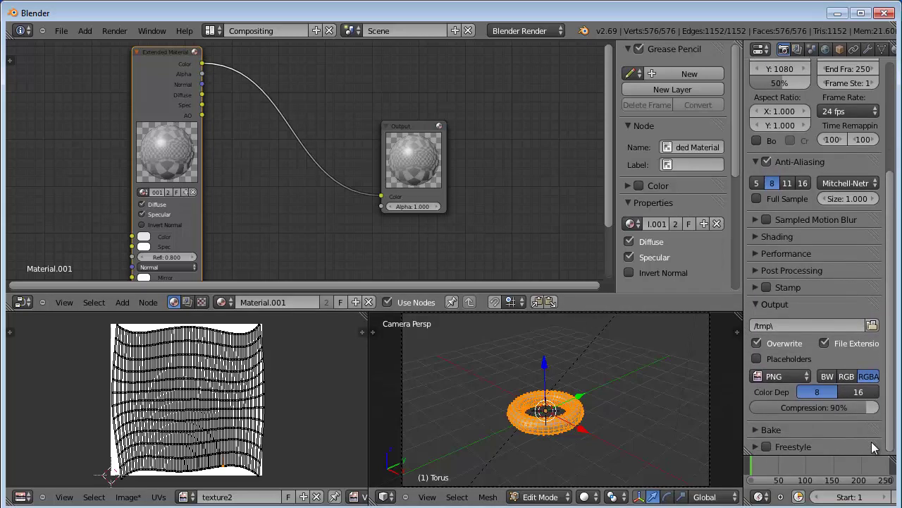
{"action": "left_click", "coordinate": [755, 429]}
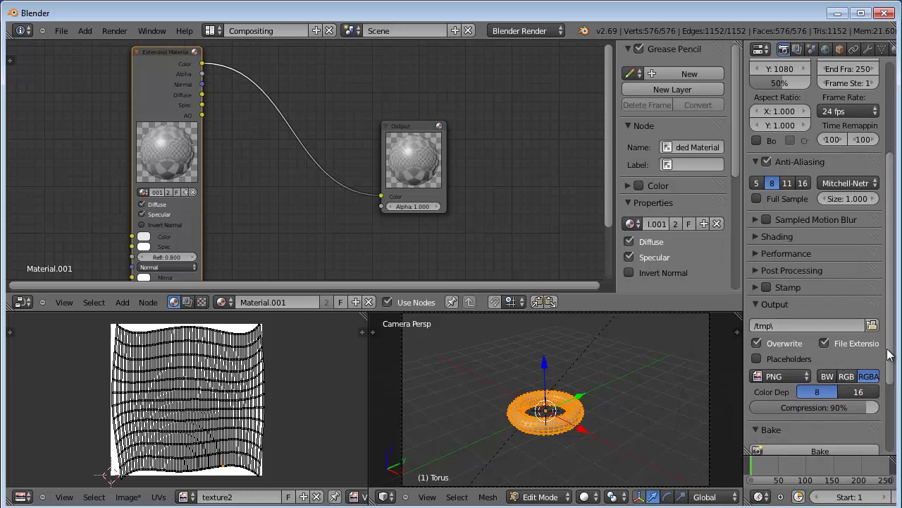
{"action": "scroll", "coordinate": [835, 374], "scroll_direction": "down", "scroll_amount": 4}
{"action": "scroll", "coordinate": [818, 377], "scroll_direction": "down", "scroll_amount": 1}
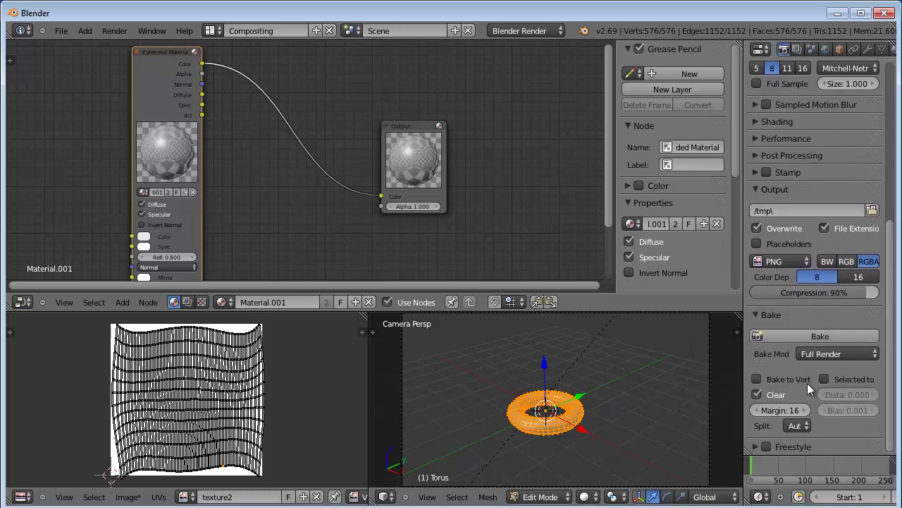
{"action": "left_click", "coordinate": [813, 337]}
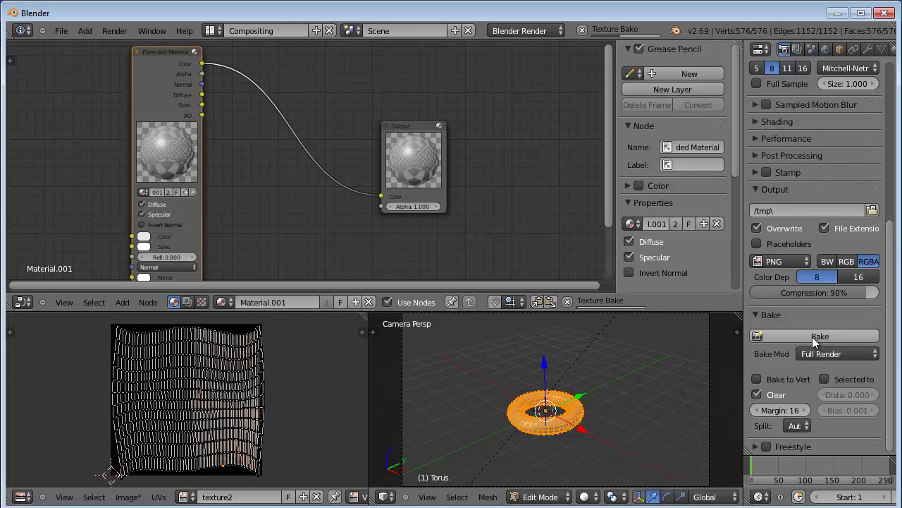
{"action": "key", "text": "Tab"}
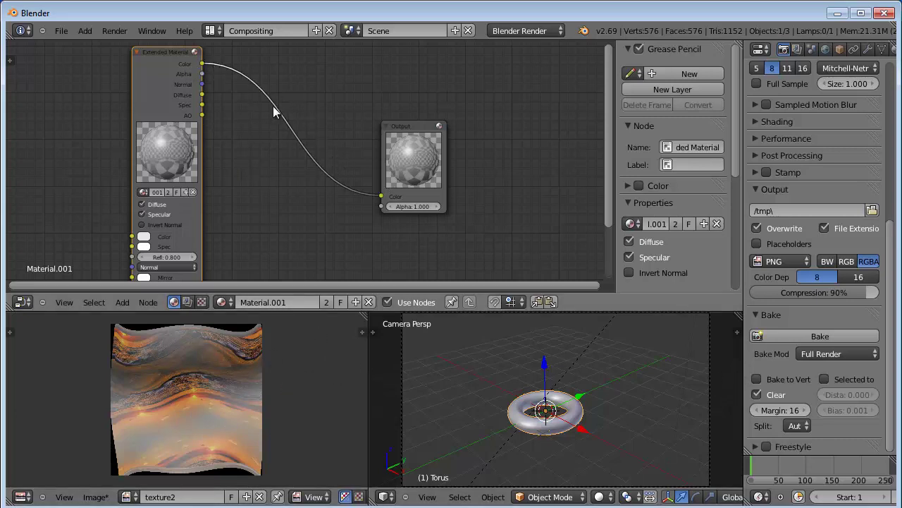
{"action": "left_click_drag", "start_coordinate": [419, 126], "coordinate": [471, 122]}
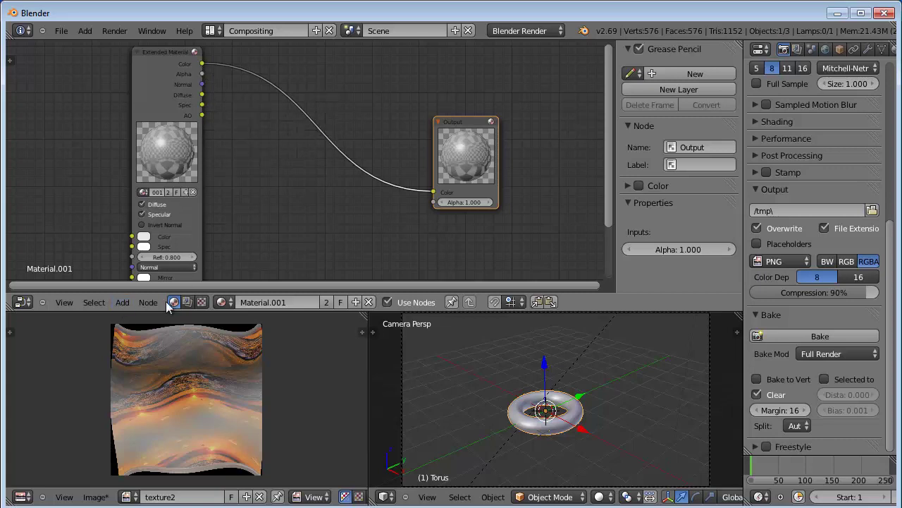
Insert a MixRGB node on the Material–Output link and wire the Spec output into Color2
{"action": "left_click", "coordinate": [121, 303]}
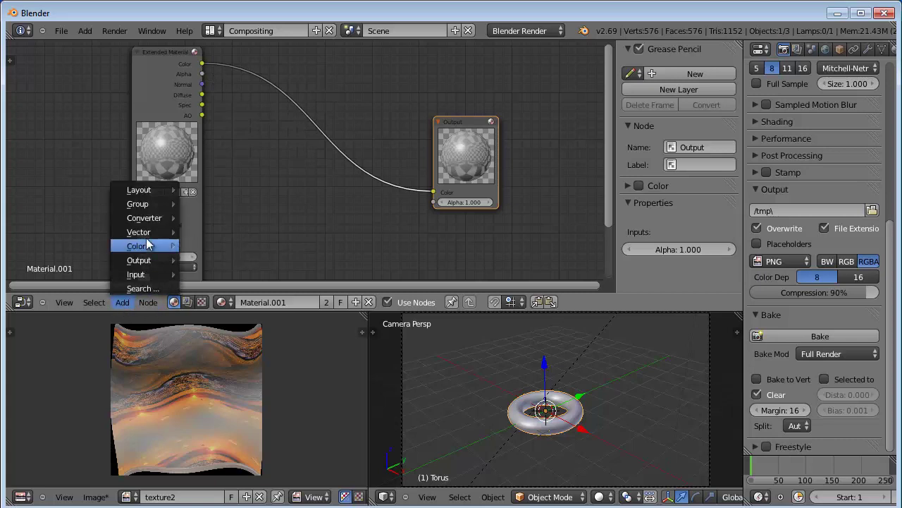
{"action": "mouse_move", "coordinate": [139, 246]}
{"action": "left_click", "coordinate": [201, 246]}
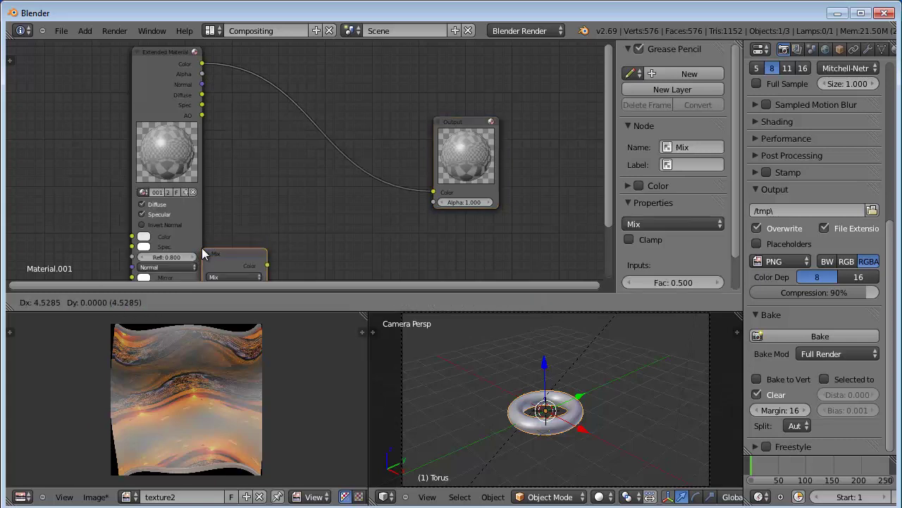
{"action": "left_click", "coordinate": [292, 116]}
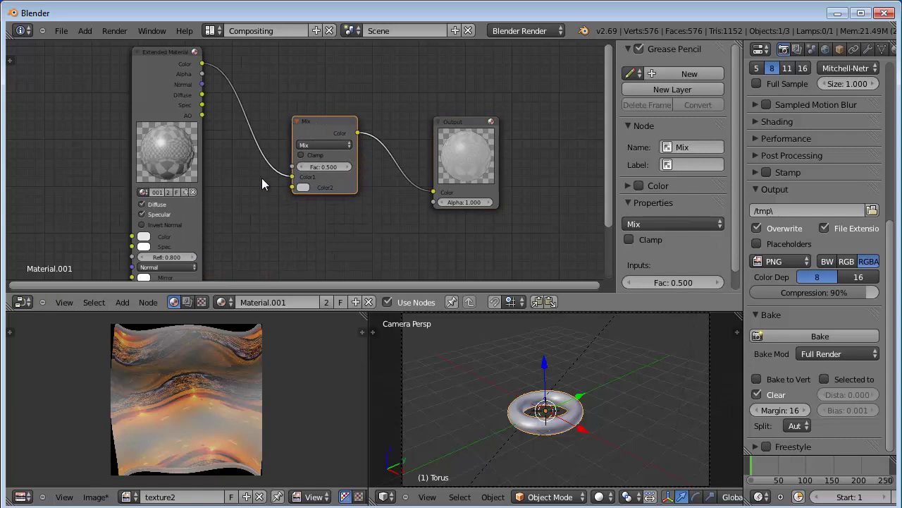
{"action": "left_click", "coordinate": [201, 110]}
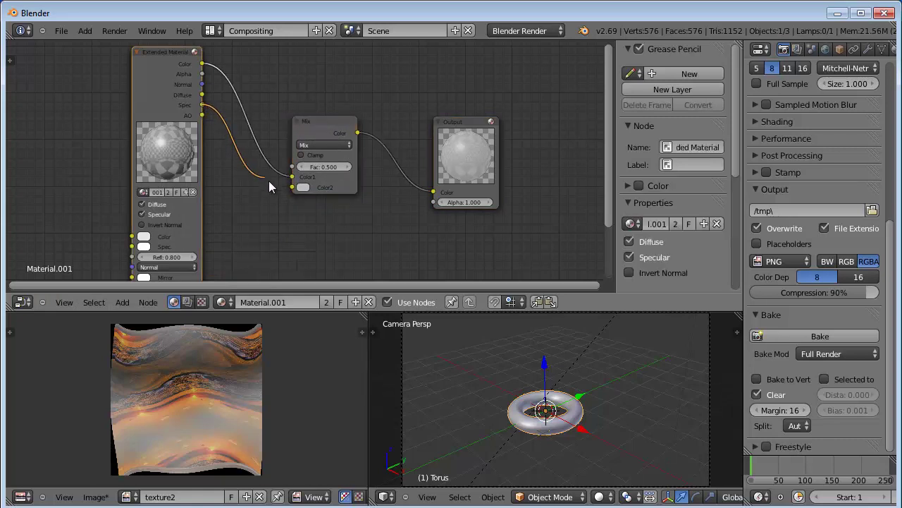
{"action": "left_click_drag", "start_coordinate": [269, 181], "coordinate": [288, 187]}
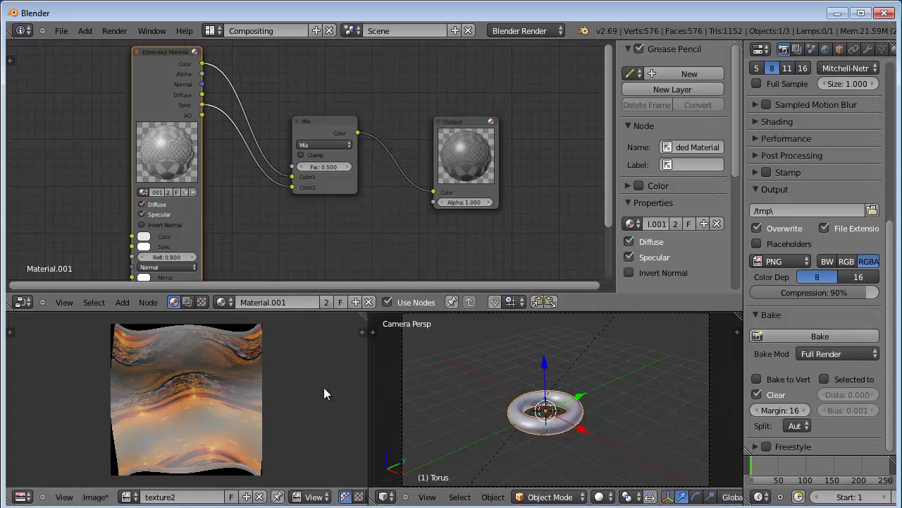
Test-bake texture2 with the mixed output, then with the Mix Fac at 0 and at 1
{"action": "left_click", "coordinate": [800, 336]}
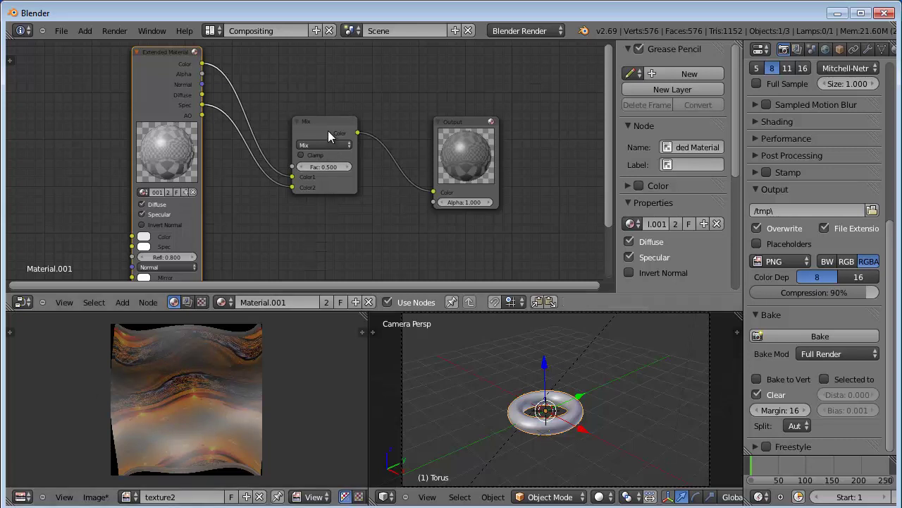
{"action": "left_click_drag", "start_coordinate": [327, 127], "coordinate": [326, 121]}
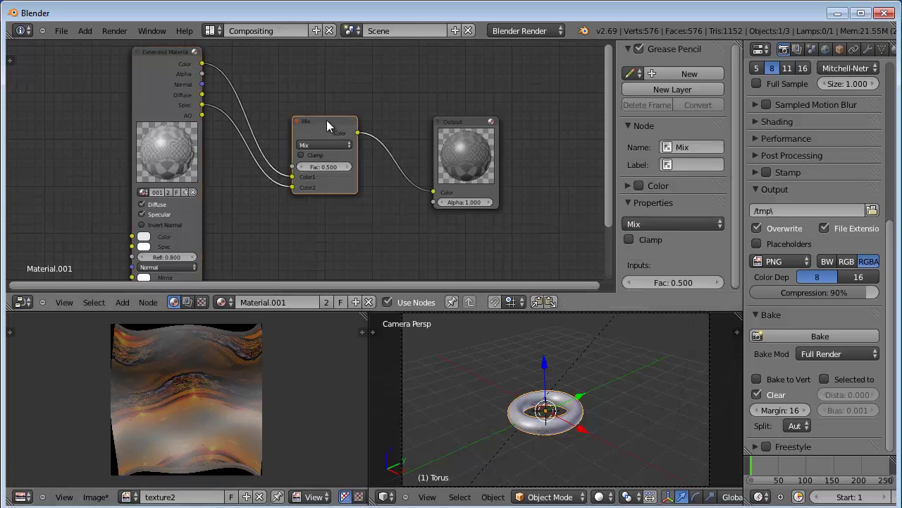
{"action": "left_click", "coordinate": [321, 160]}
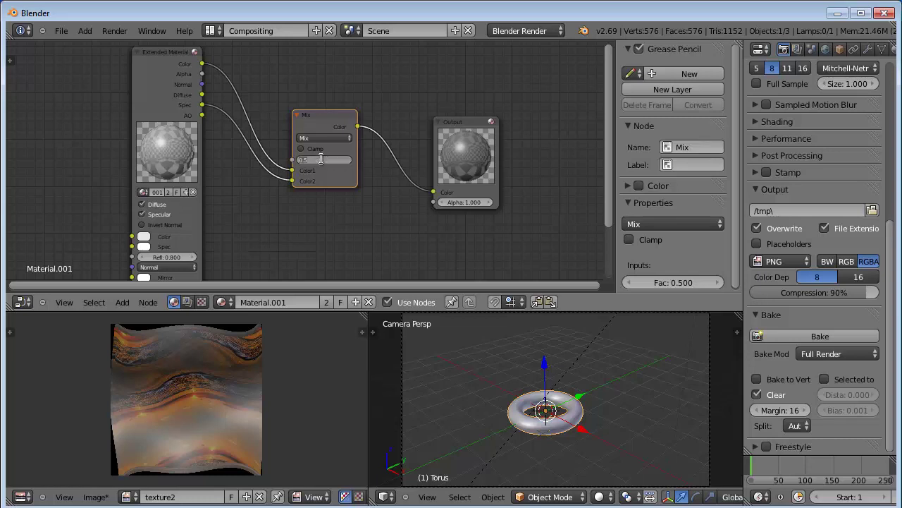
{"action": "type", "text": "0"}
{"action": "key", "text": "Return"}
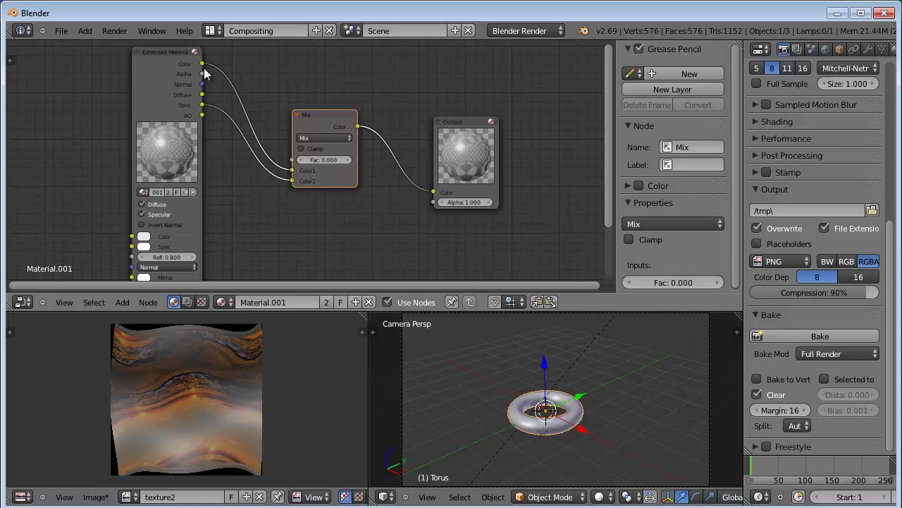
{"action": "left_click", "coordinate": [816, 335]}
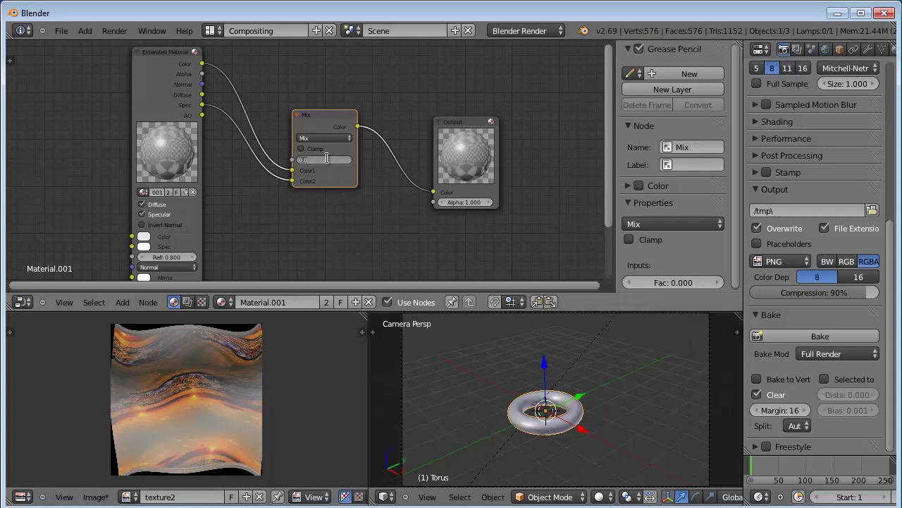
{"action": "type", "text": "1"}
{"action": "key", "text": "Return"}
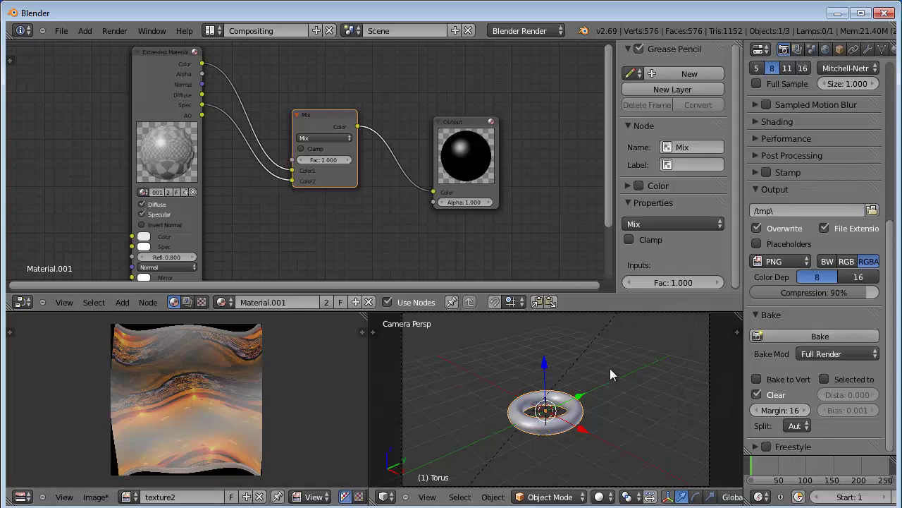
{"action": "left_click", "coordinate": [809, 336]}
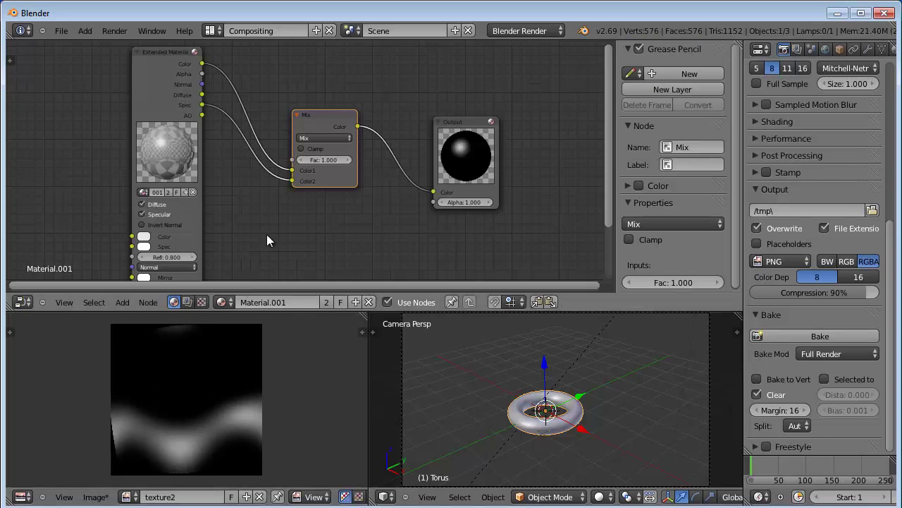
Set the Mix Fac back to 0.500 and bake the final result into texture2
{"action": "left_click", "coordinate": [323, 161]}
{"action": "type", "text": "0.5"}
{"action": "key", "text": "Return"}
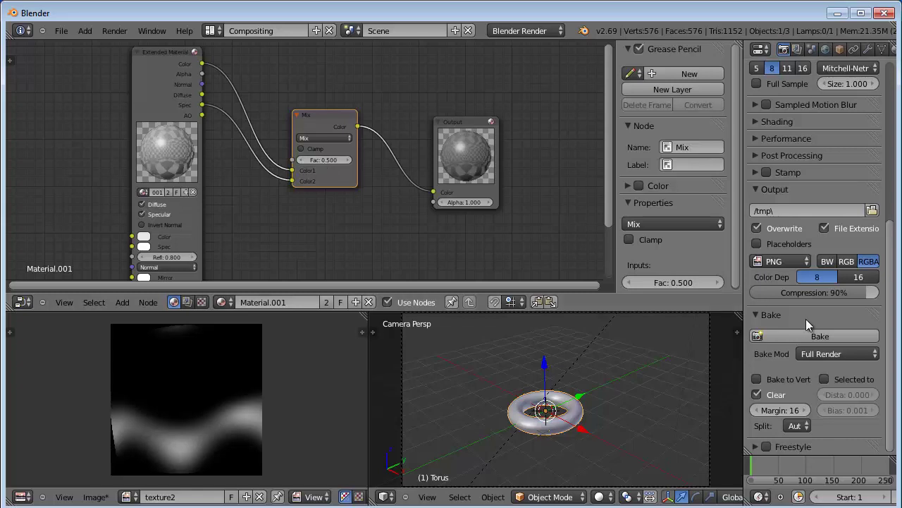
{"action": "left_click", "coordinate": [808, 339]}
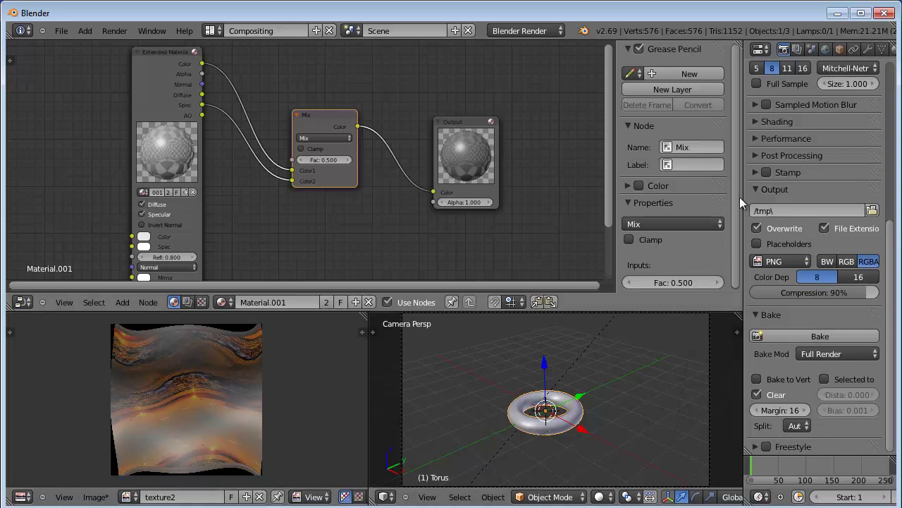
Enable the Clouds texture's Geometry > Normal influence at 1.000 on the torus material
{"action": "left_click_drag", "start_coordinate": [889, 239], "coordinate": [884, 76]}
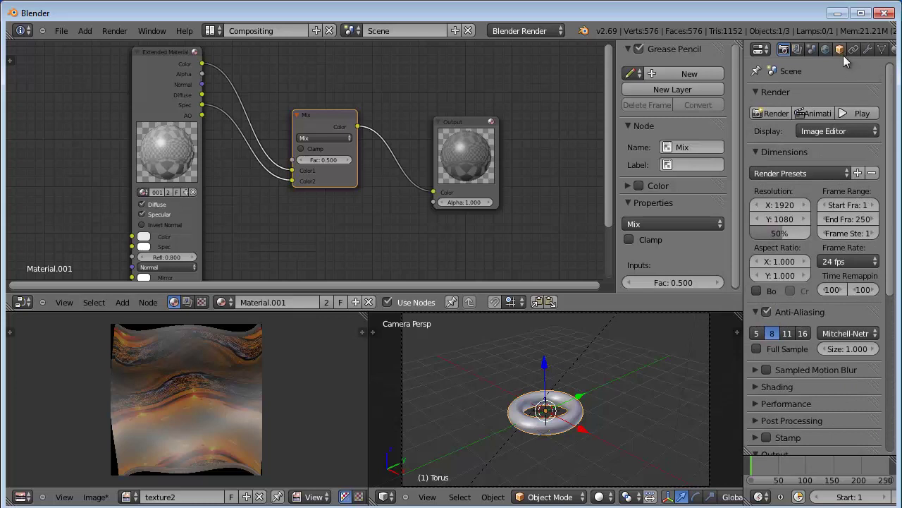
{"action": "scroll", "coordinate": [839, 55], "scroll_direction": "down", "scroll_amount": 3}
{"action": "scroll", "coordinate": [818, 55], "scroll_direction": "down", "scroll_amount": 2}
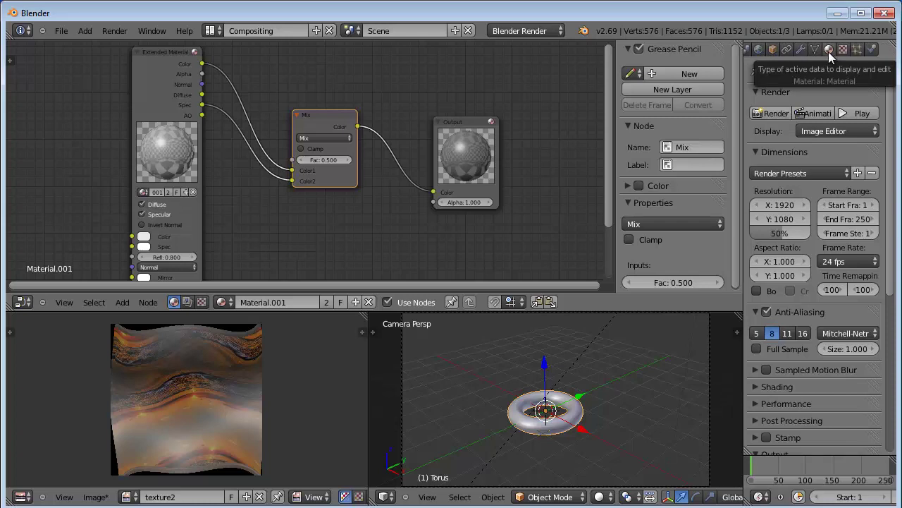
{"action": "left_click", "coordinate": [828, 50]}
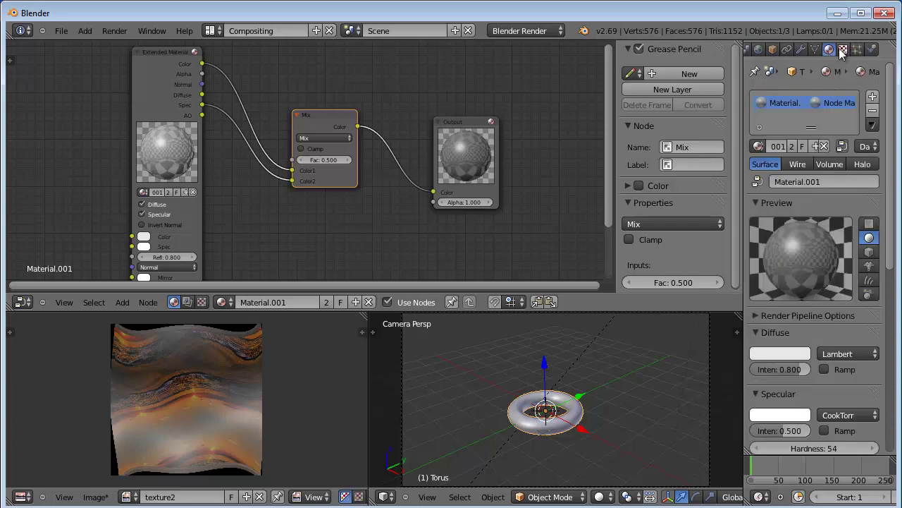
{"action": "left_click", "coordinate": [842, 49]}
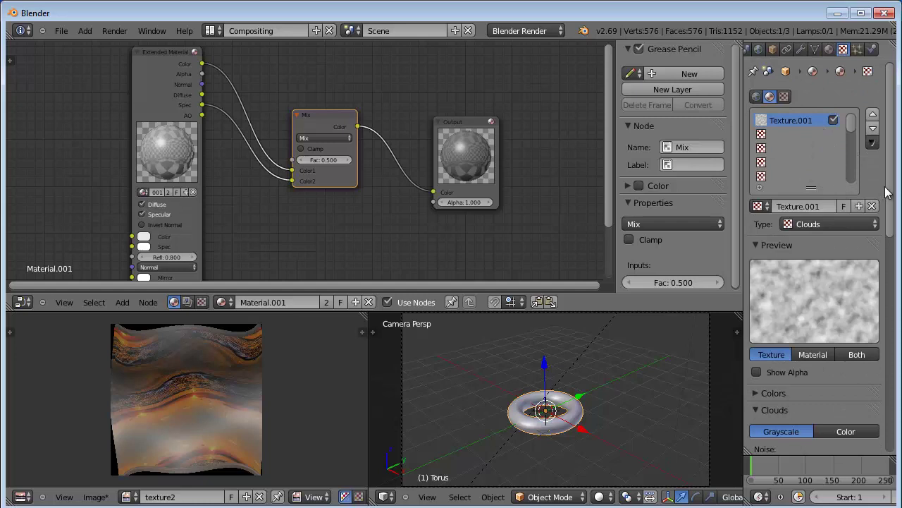
{"action": "left_click_drag", "start_coordinate": [888, 223], "coordinate": [878, 418]}
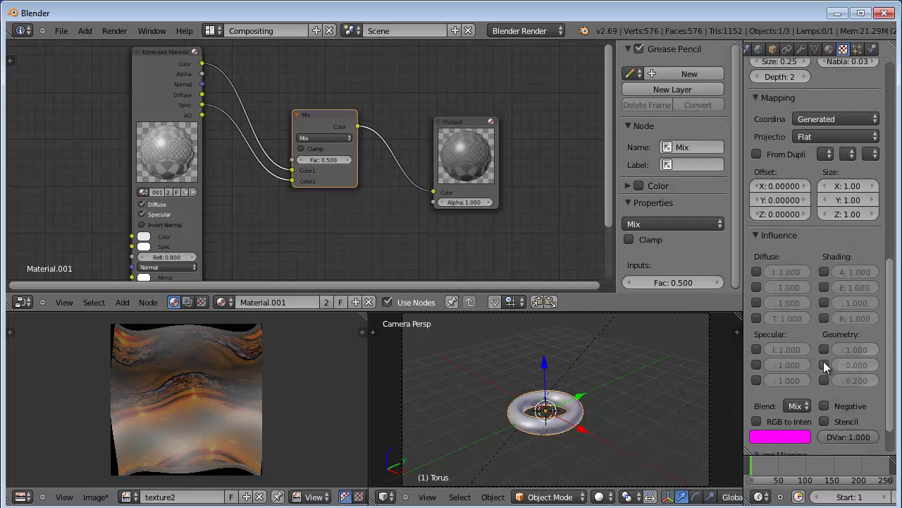
{"action": "left_click", "coordinate": [823, 350]}
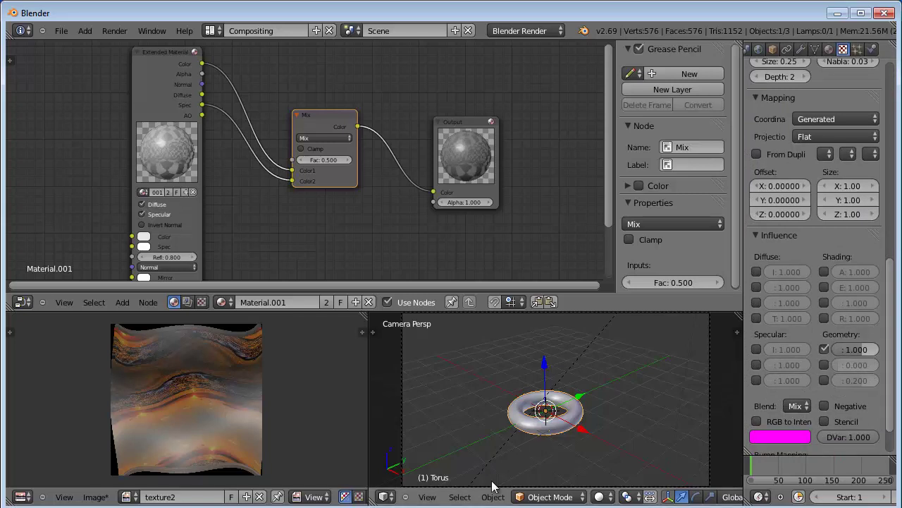
Switch the viewport to Rendered shading and zoom in on the bumpy torus over the sea
{"action": "left_click", "coordinate": [600, 496]}
{"action": "left_click", "coordinate": [616, 421]}
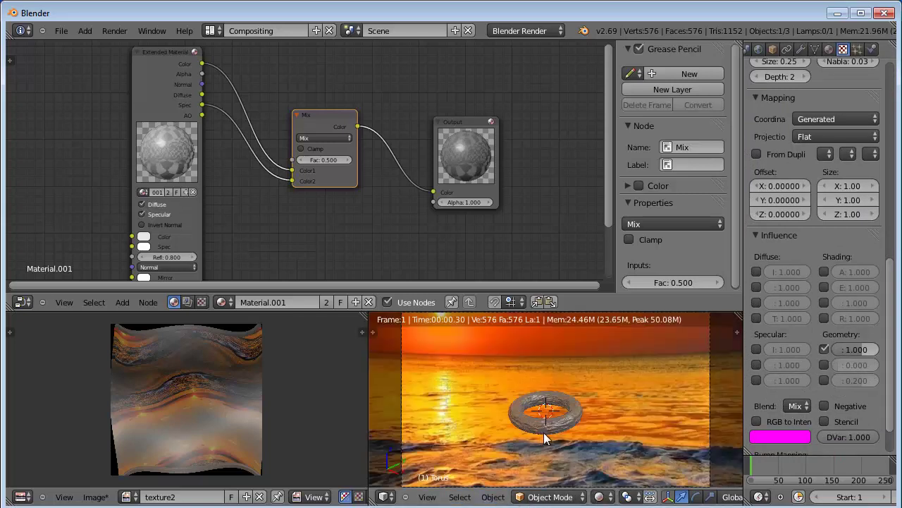
{"action": "scroll", "coordinate": [541, 432], "scroll_direction": "up", "scroll_amount": 2}
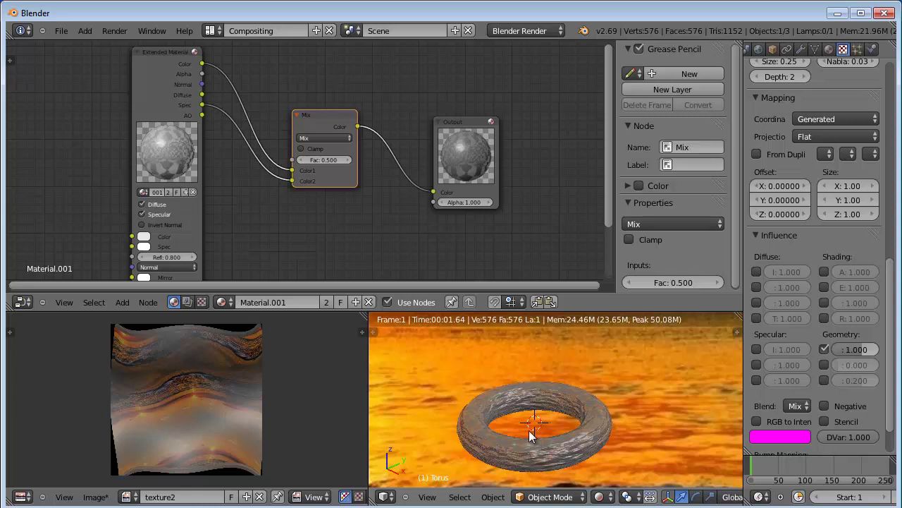
{"action": "scroll", "coordinate": [530, 428], "scroll_direction": "up", "scroll_amount": 2}
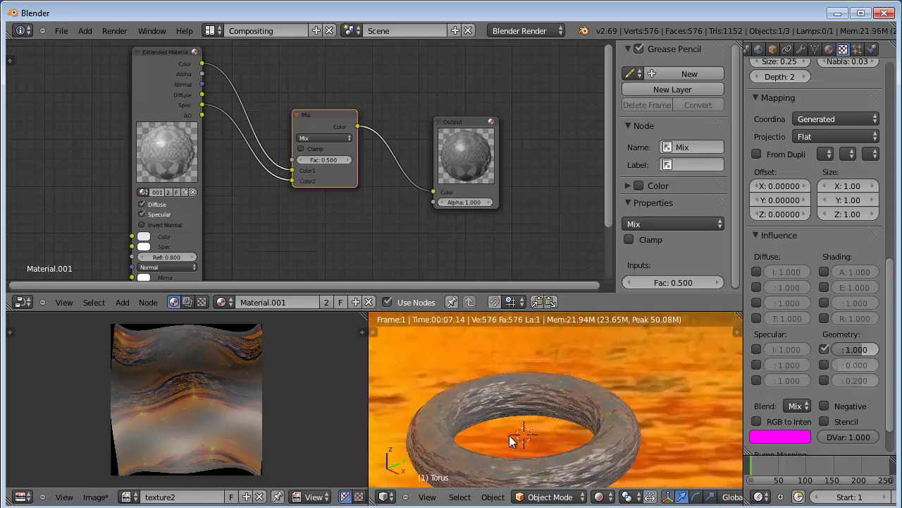
{"action": "scroll", "coordinate": [515, 437], "scroll_direction": "down", "scroll_amount": 2}
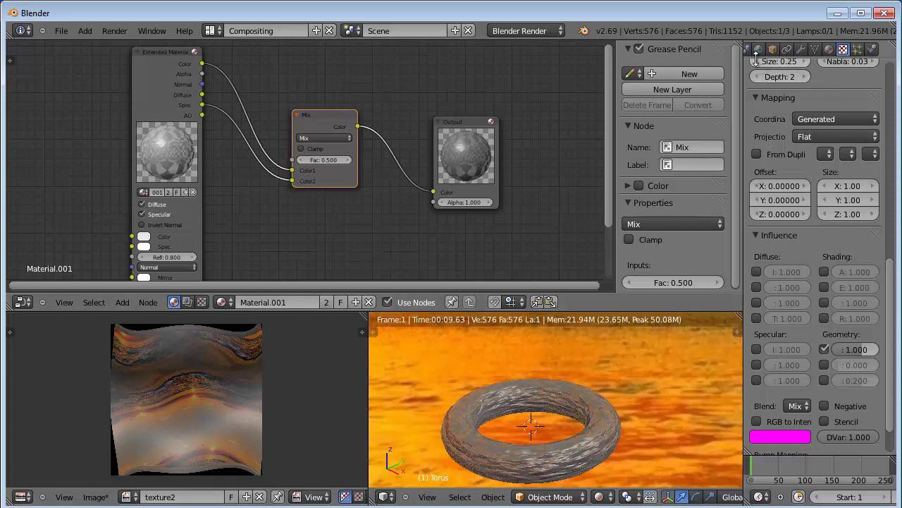
{"action": "scroll", "coordinate": [787, 48], "scroll_direction": "up", "scroll_amount": 2}
{"action": "scroll", "coordinate": [787, 49], "scroll_direction": "up", "scroll_amount": 2}
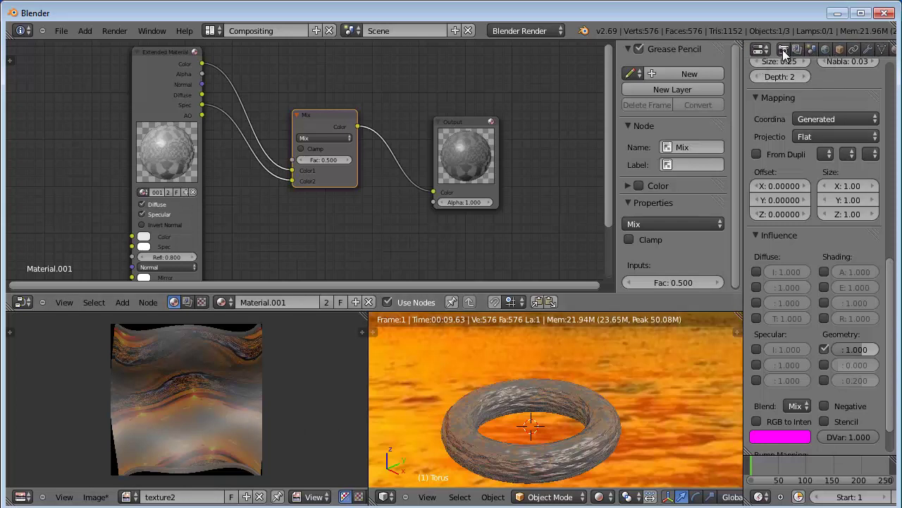
Bring the Render tab's Bake panel, set to Full Render, back into view
{"action": "left_click", "coordinate": [782, 48]}
{"action": "scroll", "coordinate": [892, 387], "scroll_direction": "down", "scroll_amount": 5}
{"action": "scroll", "coordinate": [892, 388], "scroll_direction": "down", "scroll_amount": 4}
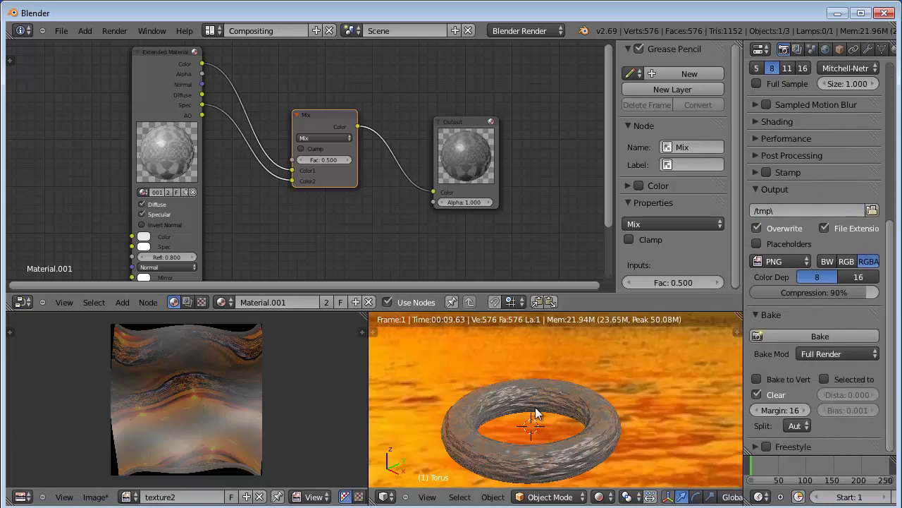
Rebake texture2 with the Clouds bump detail and inspect it zoomed in a maximized Image Editor
{"action": "left_click", "coordinate": [811, 335]}
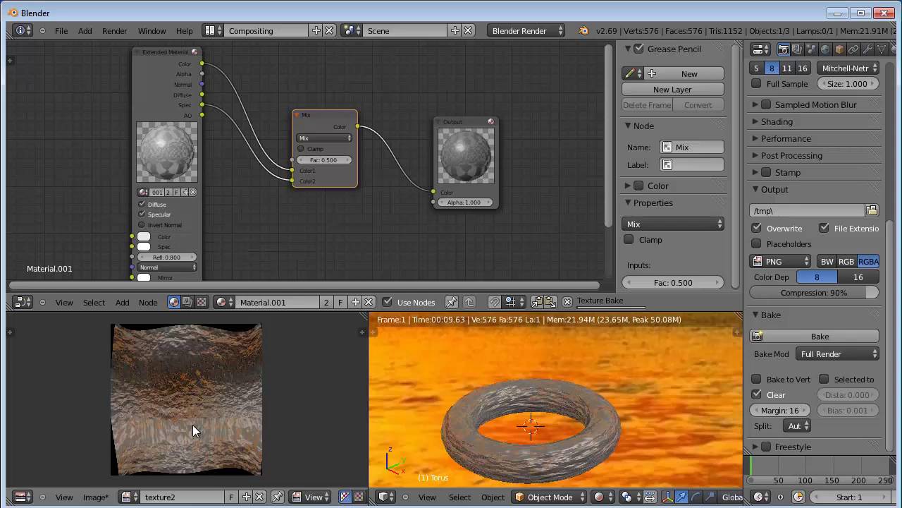
{"action": "key", "text": "ctrl+Up"}
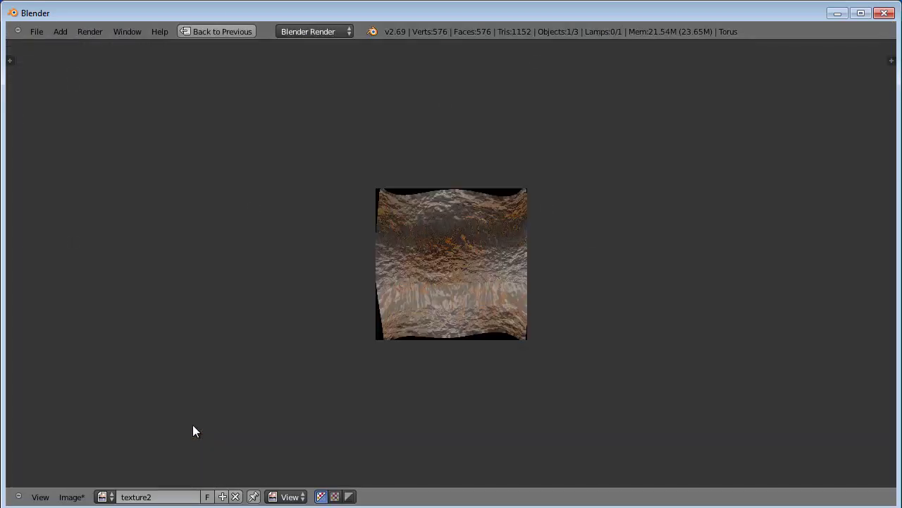
{"action": "scroll", "coordinate": [320, 346], "scroll_direction": "up", "scroll_amount": 4}
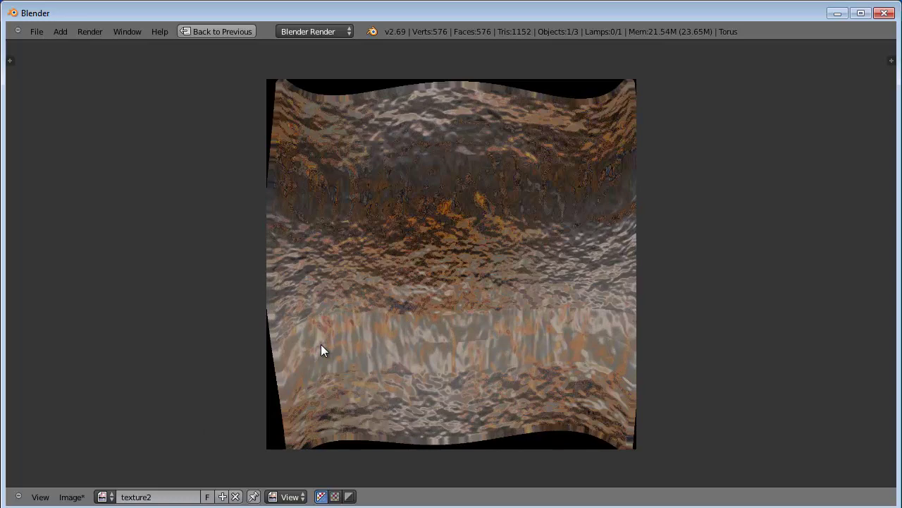
{"action": "scroll", "coordinate": [320, 345], "scroll_direction": "up", "scroll_amount": 1}
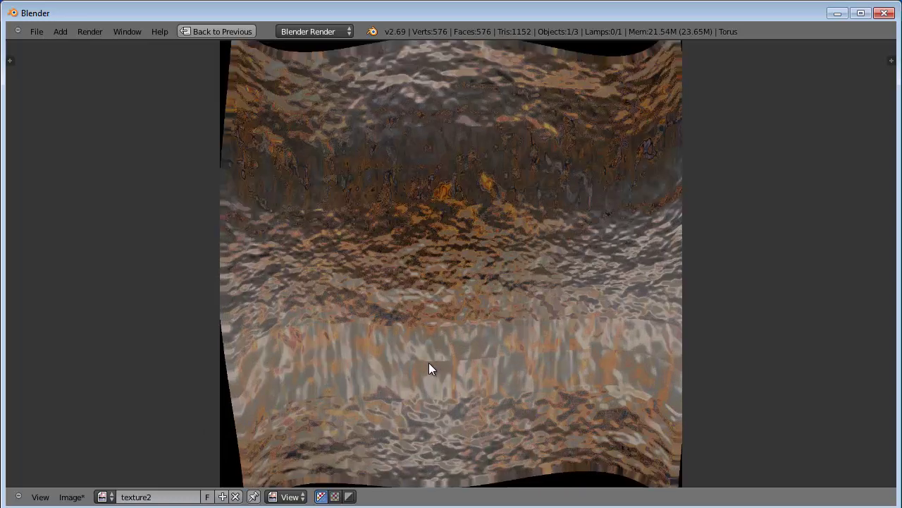
{"action": "scroll", "coordinate": [409, 332], "scroll_direction": "down", "scroll_amount": 1}
{"action": "scroll", "coordinate": [409, 332], "scroll_direction": "up", "scroll_amount": 1}
{"action": "scroll", "coordinate": [361, 248], "scroll_direction": "down", "scroll_amount": 1}
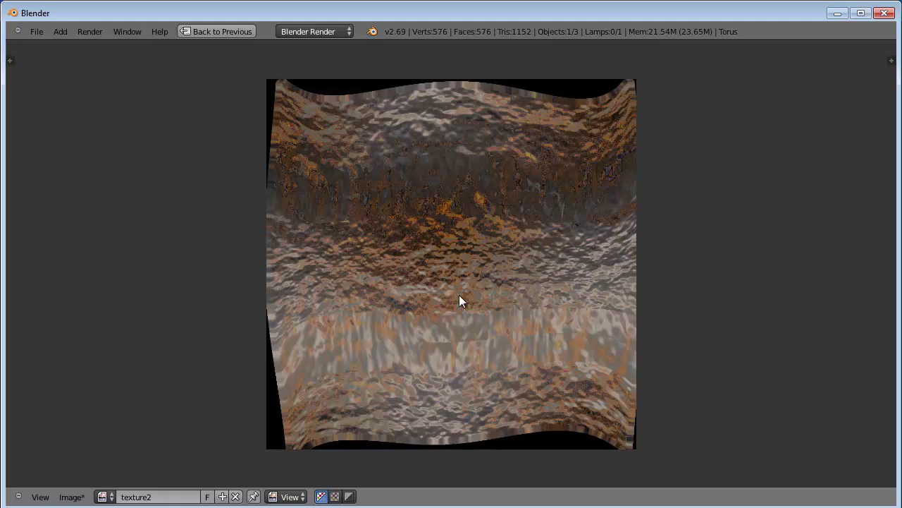
{"action": "scroll", "coordinate": [426, 289], "scroll_direction": "down", "scroll_amount": 1}
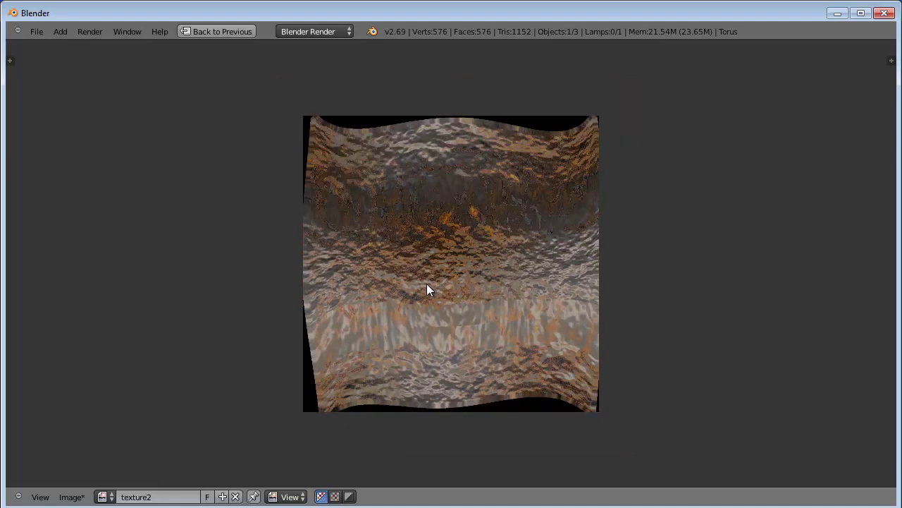
{"action": "scroll", "coordinate": [427, 289], "scroll_direction": "up", "scroll_amount": 1}
{"action": "scroll", "coordinate": [433, 278], "scroll_direction": "down", "scroll_amount": 1}
{"action": "scroll", "coordinate": [433, 279], "scroll_direction": "up", "scroll_amount": 1}
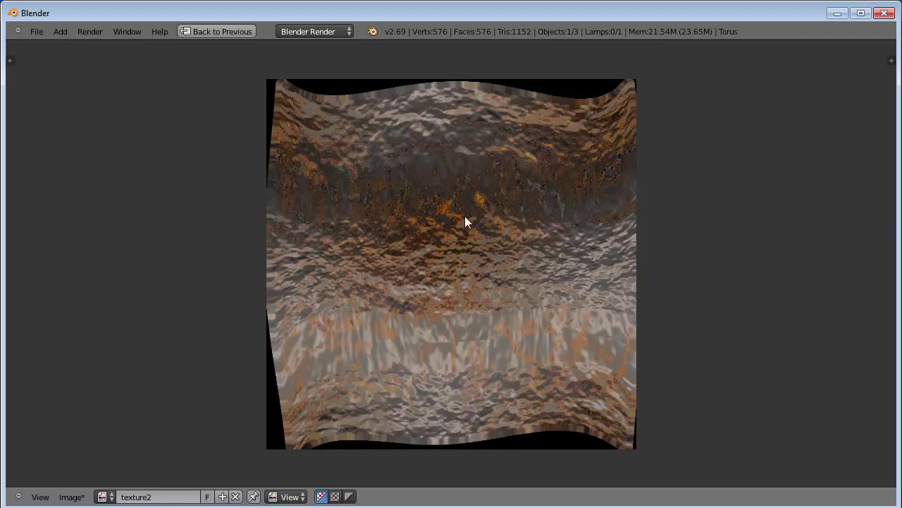
{"action": "key", "text": "ctrl+Up"}
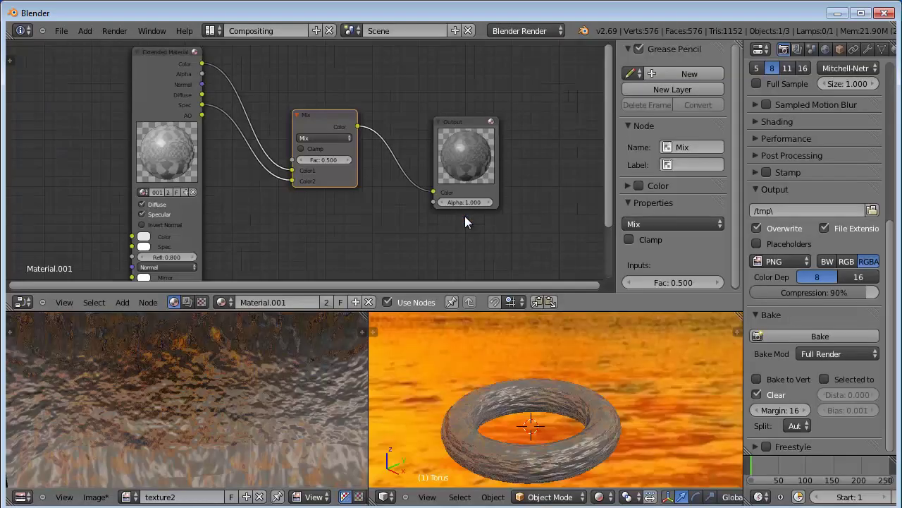
{"action": "scroll", "coordinate": [255, 380], "scroll_direction": "down", "scroll_amount": 3}
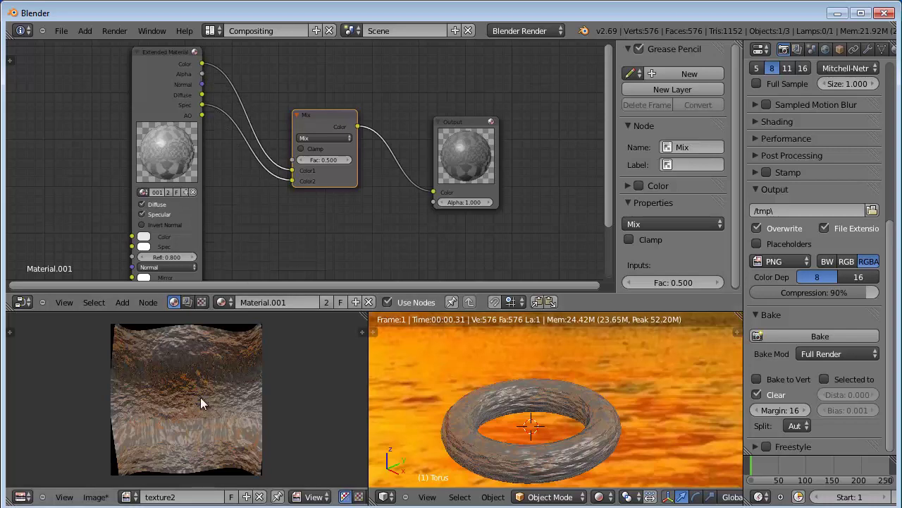
{"action": "scroll", "coordinate": [200, 402], "scroll_direction": "up", "scroll_amount": 2}
{"action": "scroll", "coordinate": [200, 402], "scroll_direction": "up", "scroll_amount": 4}
{"action": "scroll", "coordinate": [200, 397], "scroll_direction": "down", "scroll_amount": 2}
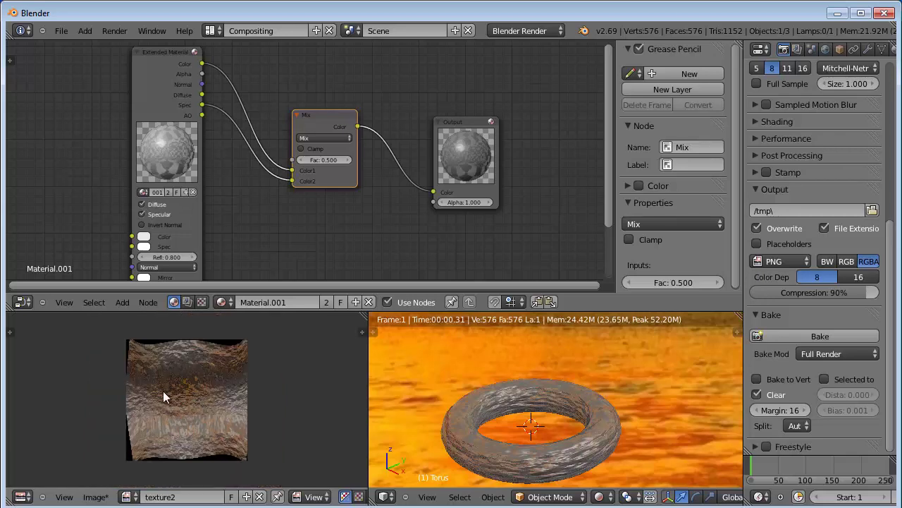
{"action": "scroll", "coordinate": [163, 394], "scroll_direction": "up", "scroll_amount": 3}
{"action": "scroll", "coordinate": [163, 393], "scroll_direction": "down", "scroll_amount": 2}
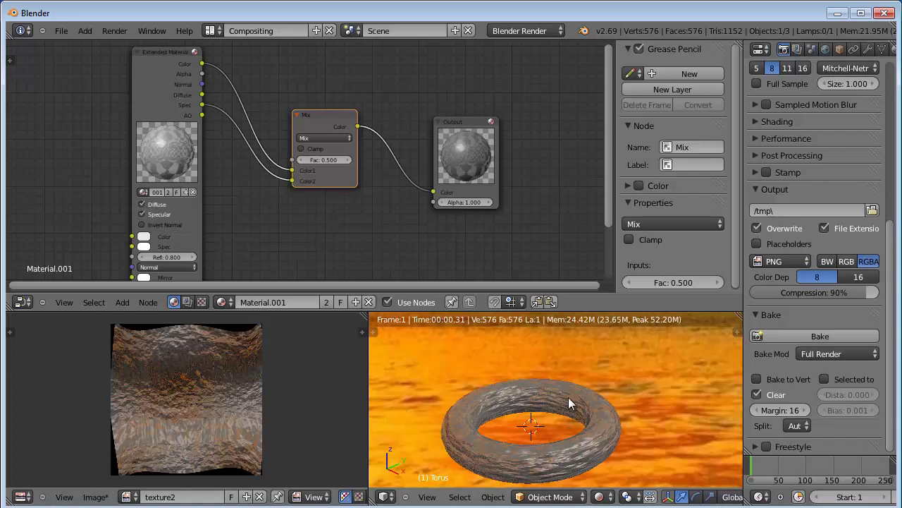
Show the torus's Object Data properties, where its UV map 'UVMap' is listed
{"action": "scroll", "coordinate": [880, 151], "scroll_direction": "up", "scroll_amount": 1}
{"action": "scroll", "coordinate": [881, 151], "scroll_direction": "up", "scroll_amount": 5}
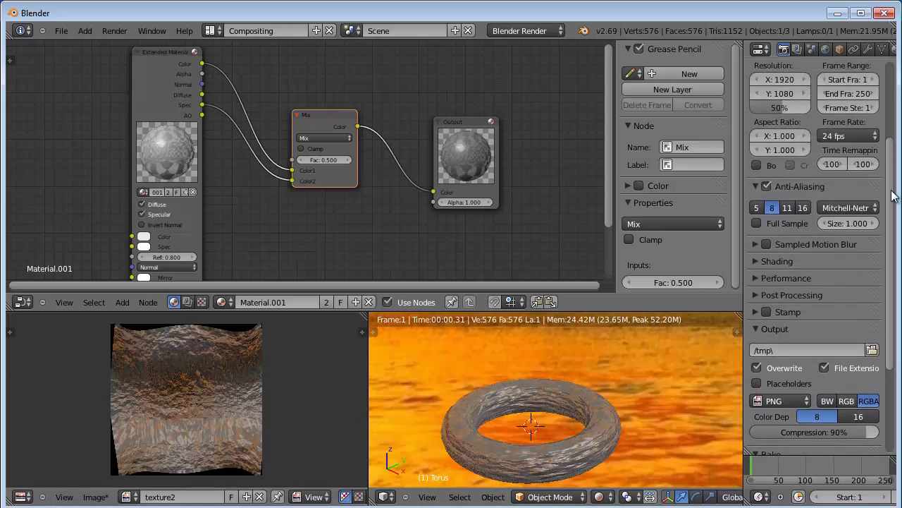
{"action": "scroll", "coordinate": [880, 152], "scroll_direction": "up", "scroll_amount": 2}
{"action": "scroll", "coordinate": [881, 151], "scroll_direction": "up", "scroll_amount": 3}
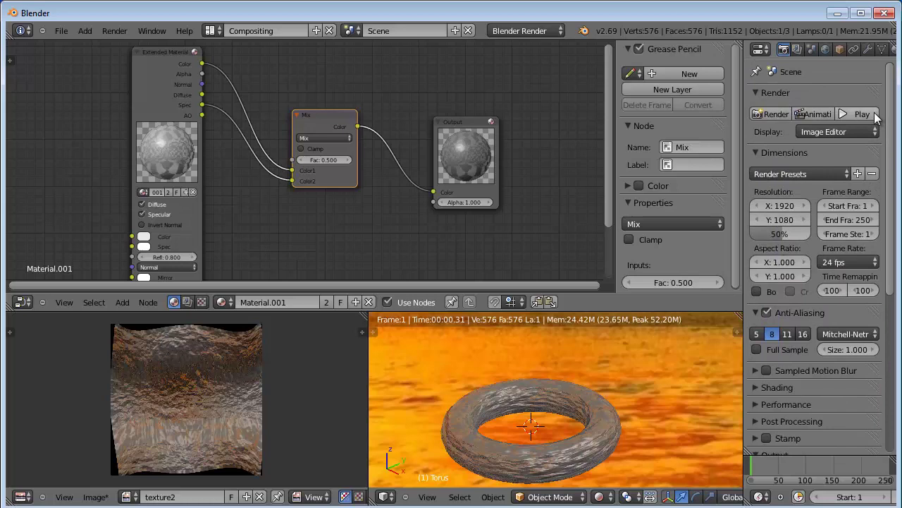
{"action": "left_click", "coordinate": [882, 49]}
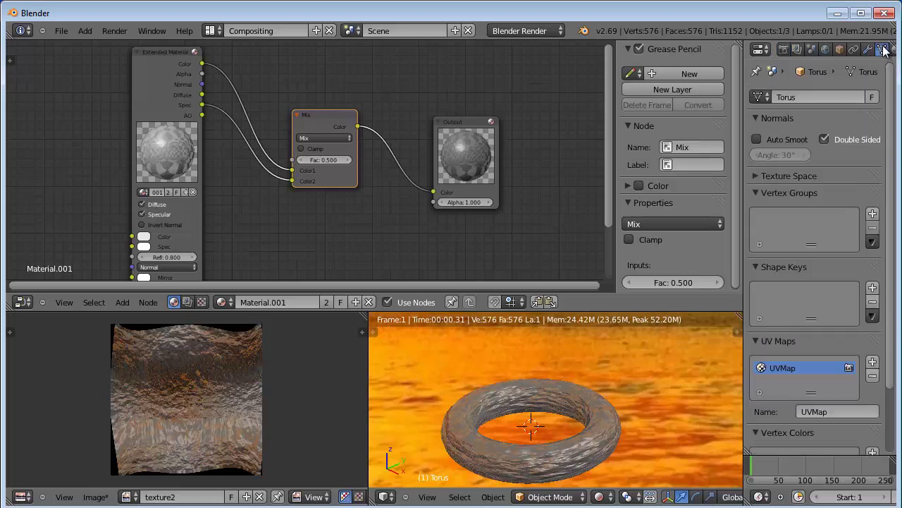